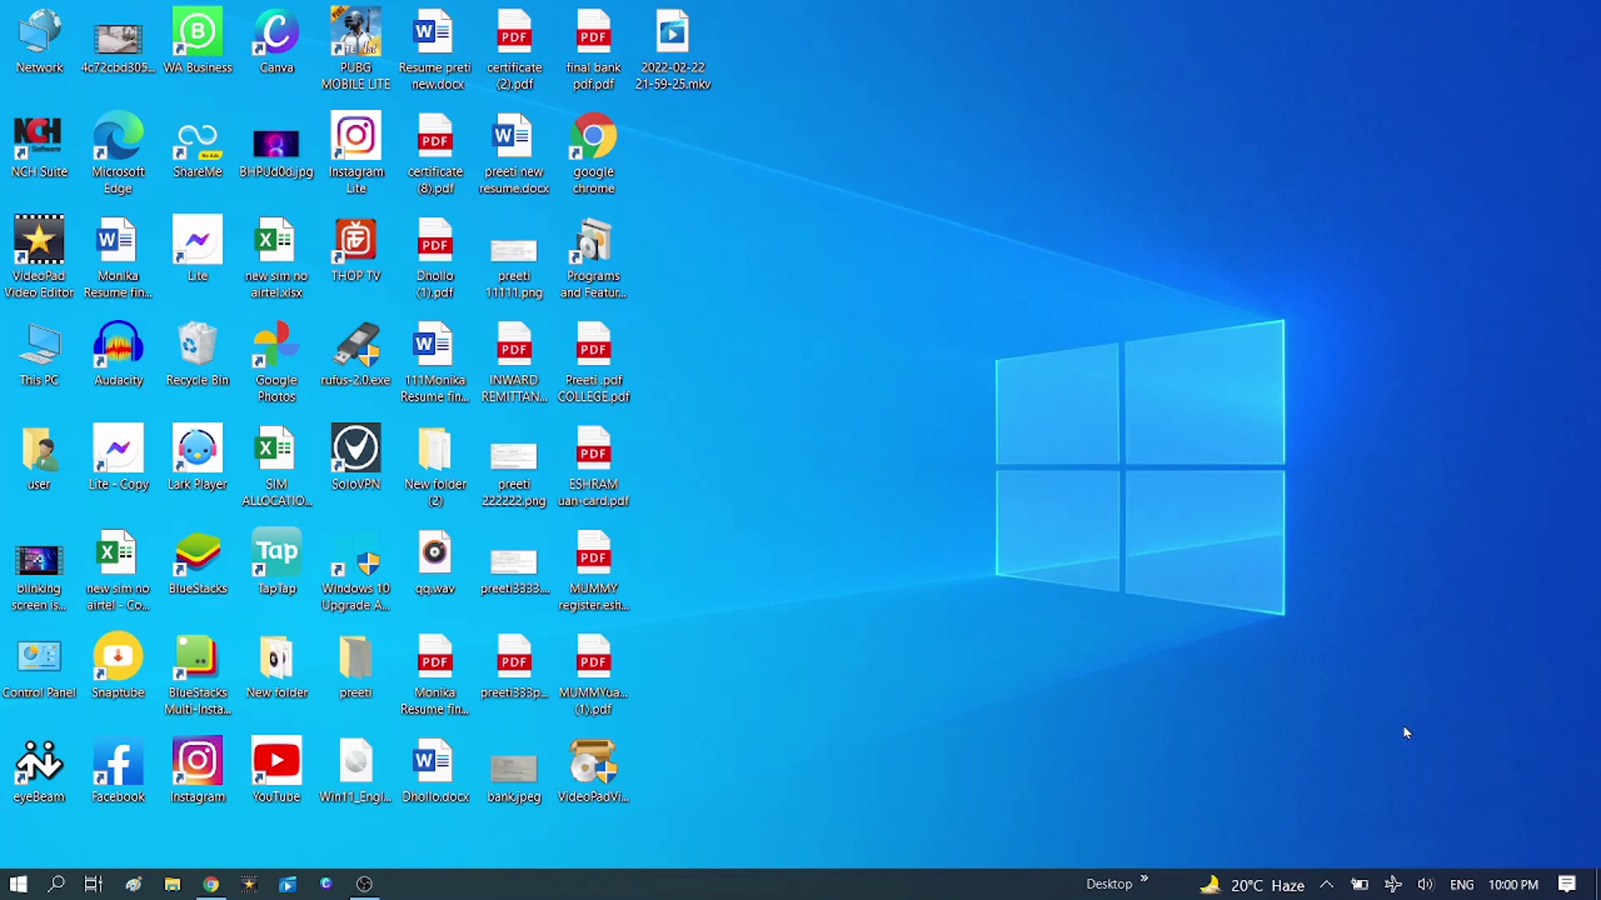
Step: Turn off airplane mode from the network flyout and close the flyout
click(1390, 881)
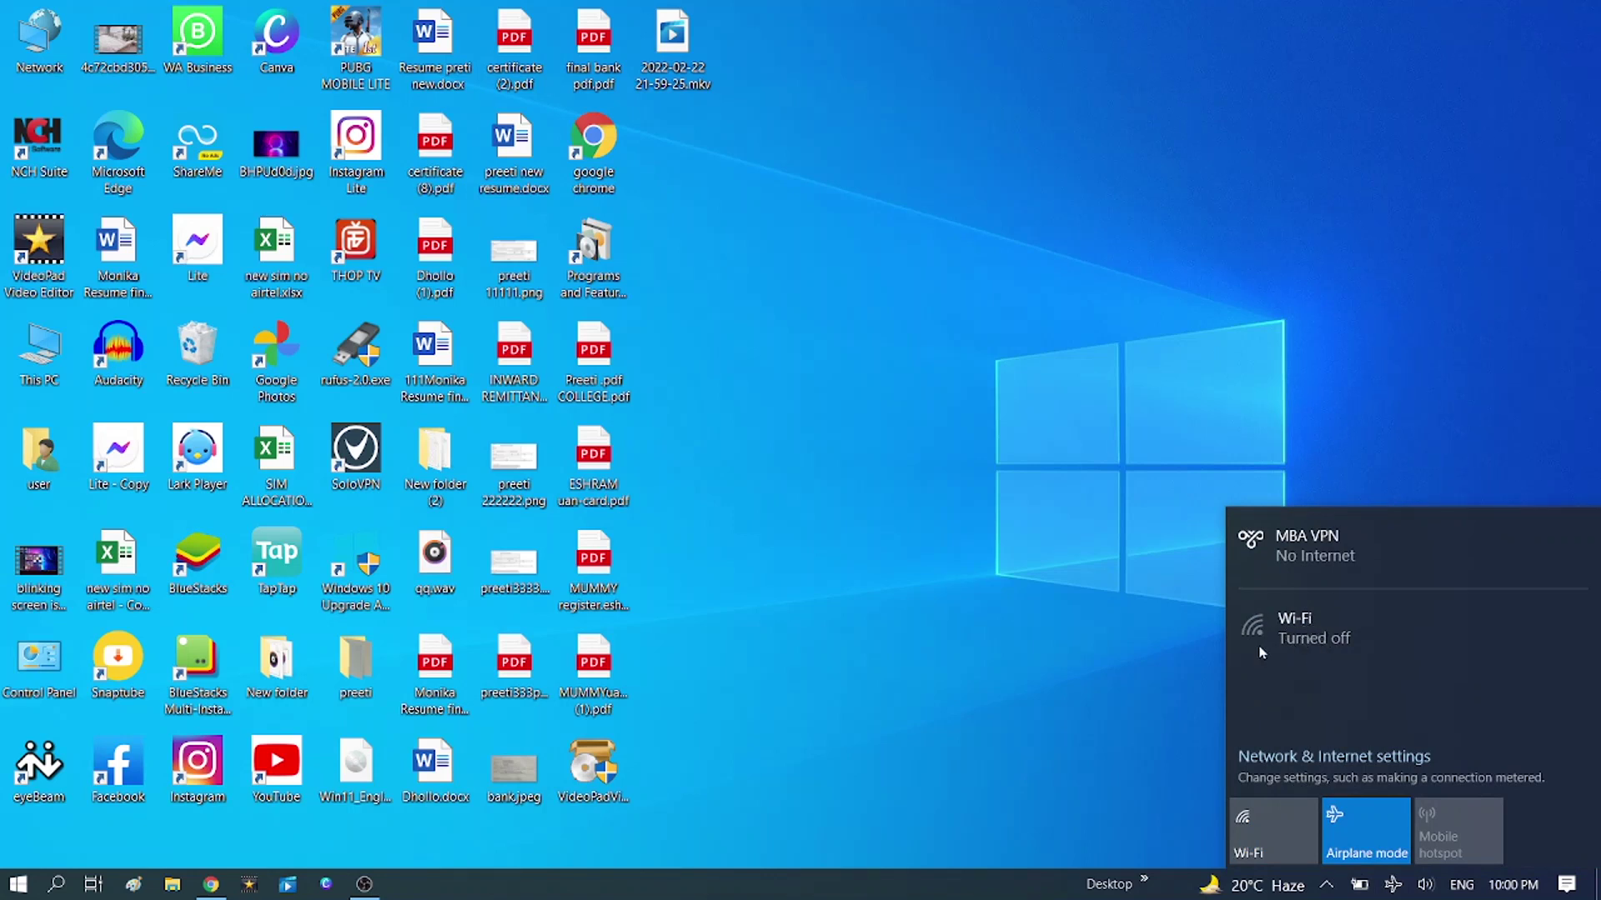
click(1367, 846)
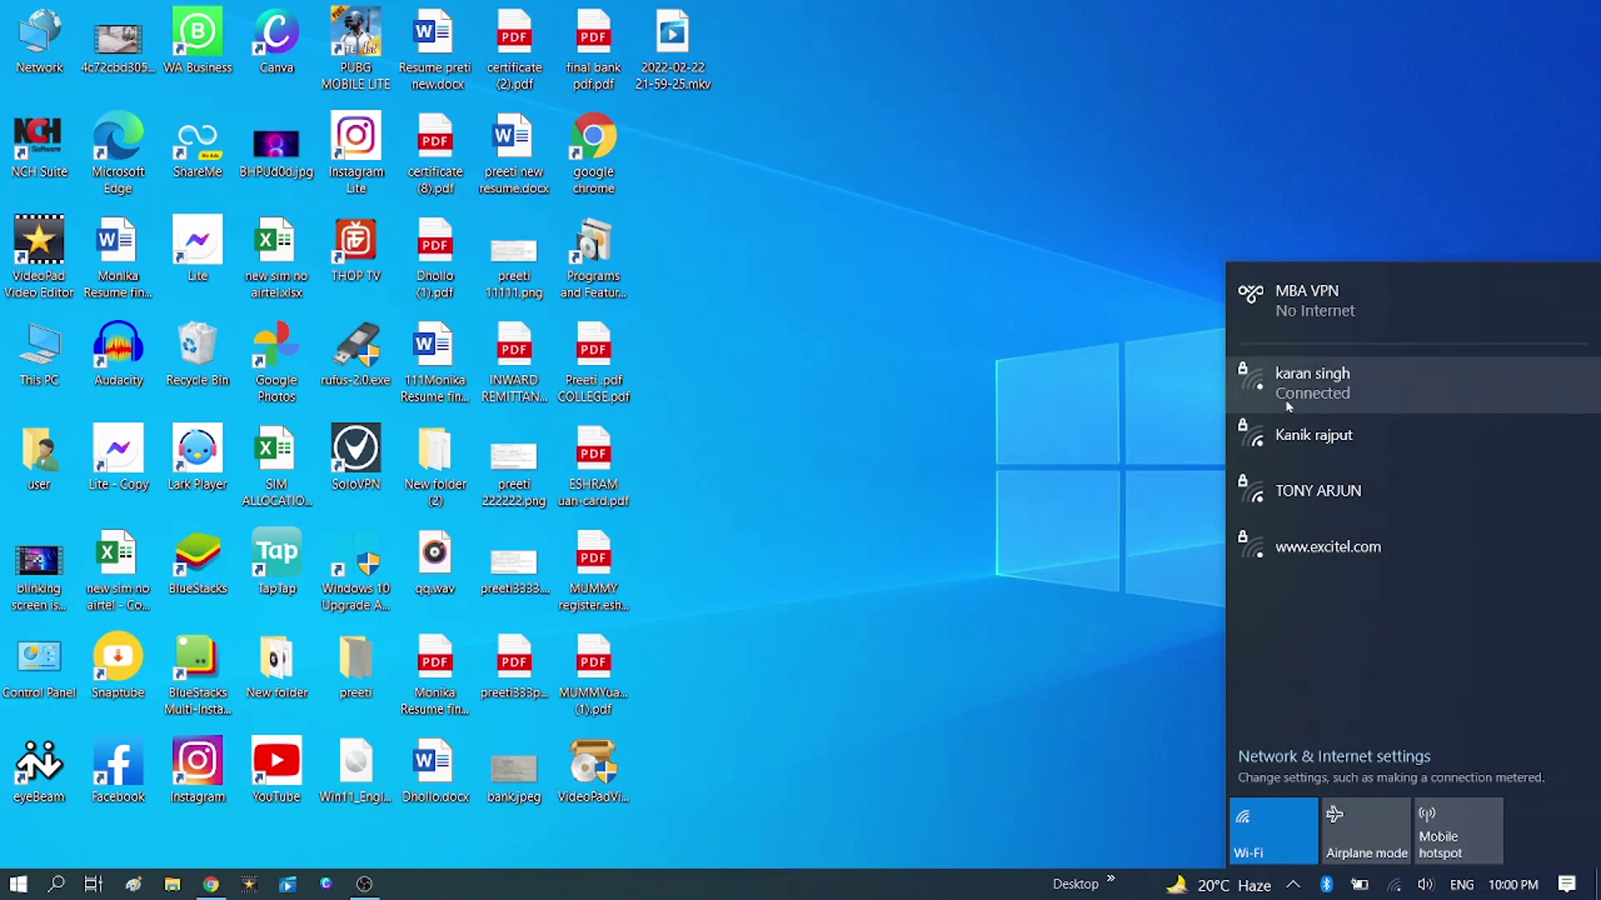
click(1151, 422)
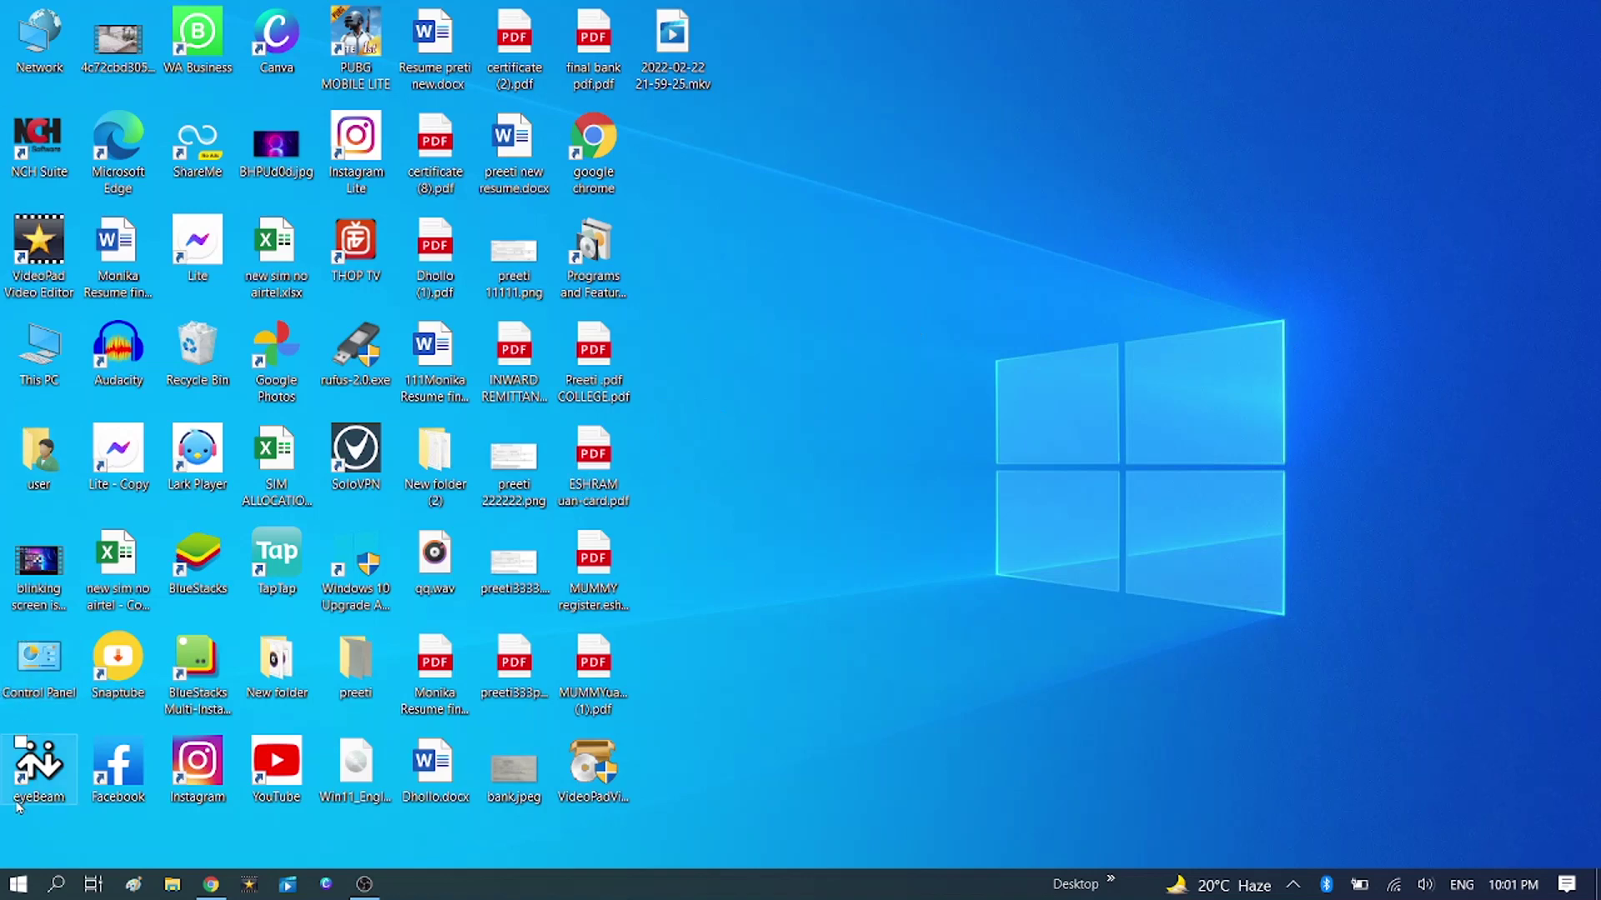
Step: Switch airplane mode on and back off in the Network & Internet settings, closing Settings when done
click(20, 884)
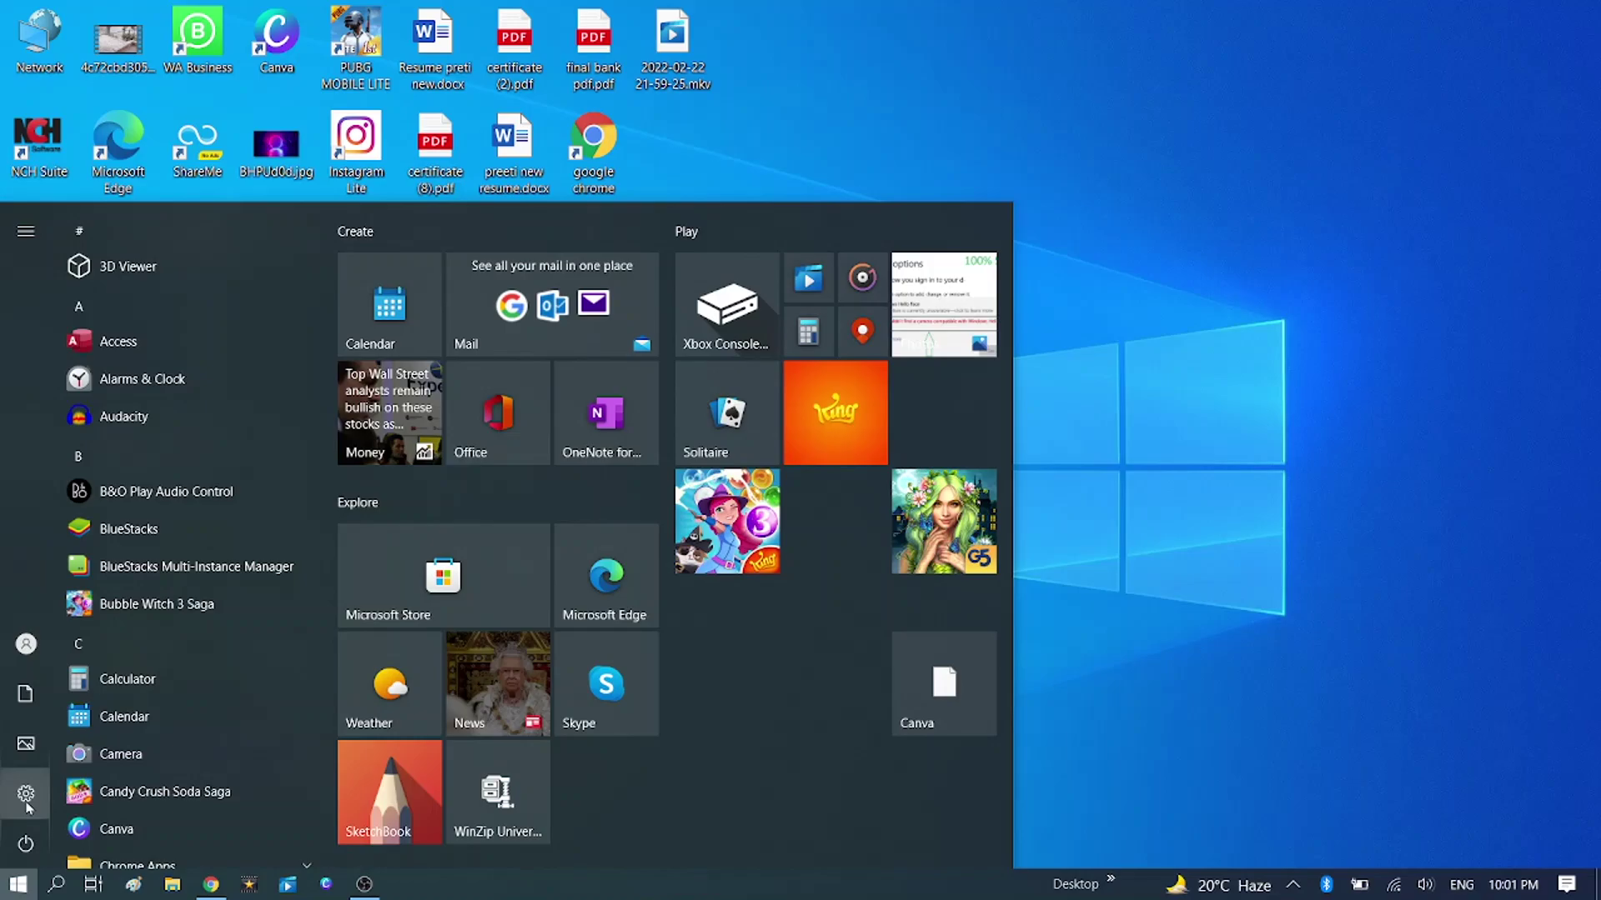
click(26, 794)
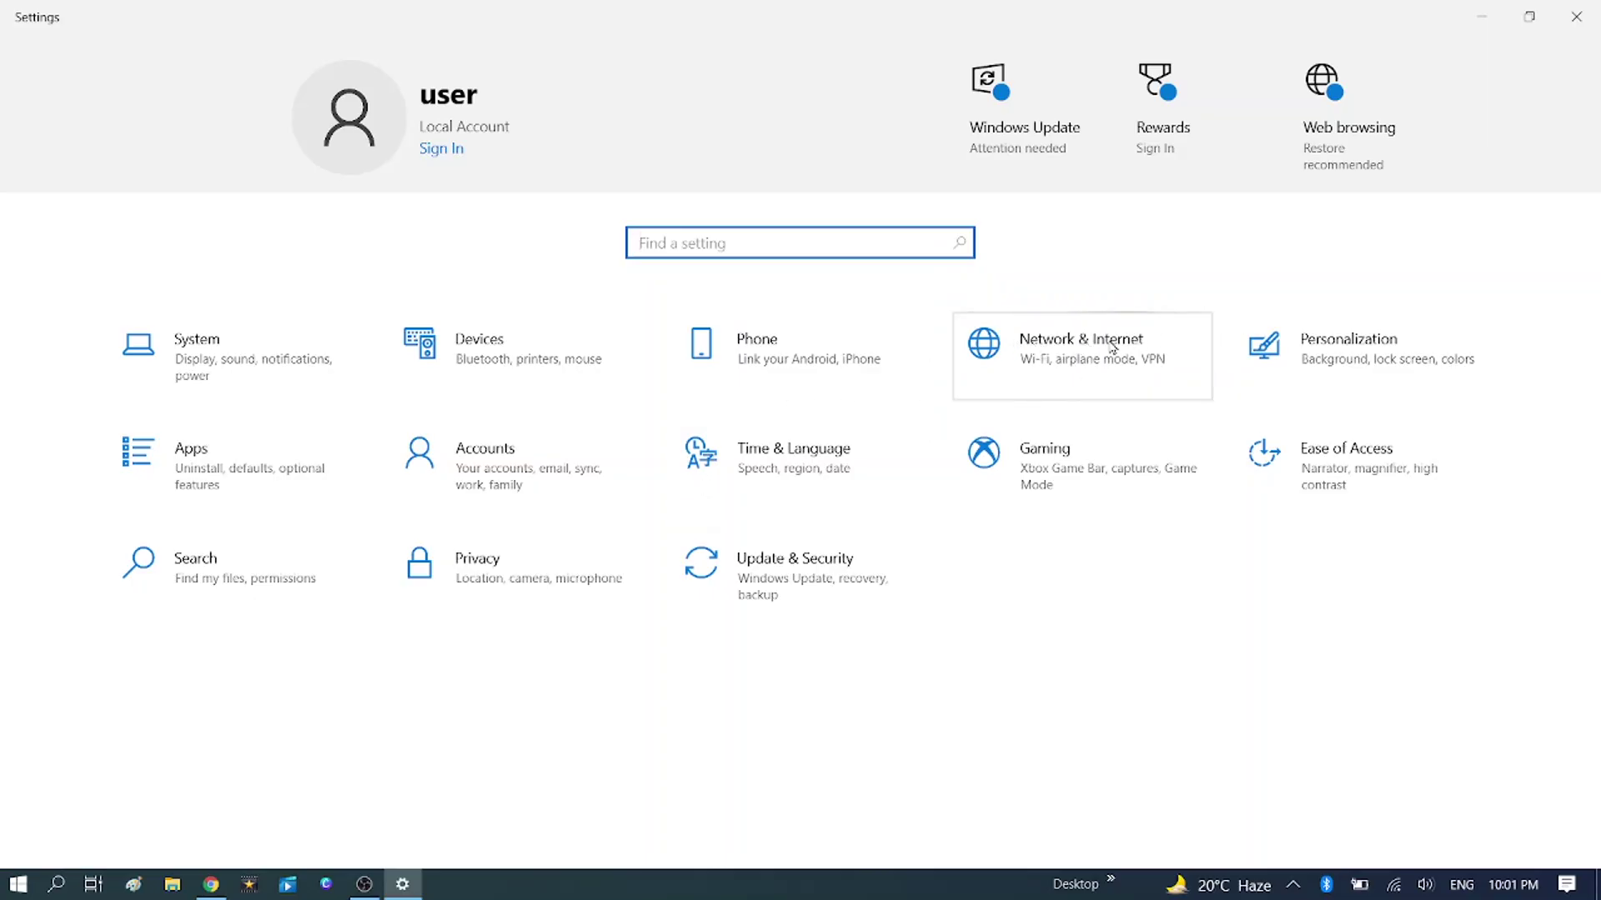
click(1077, 350)
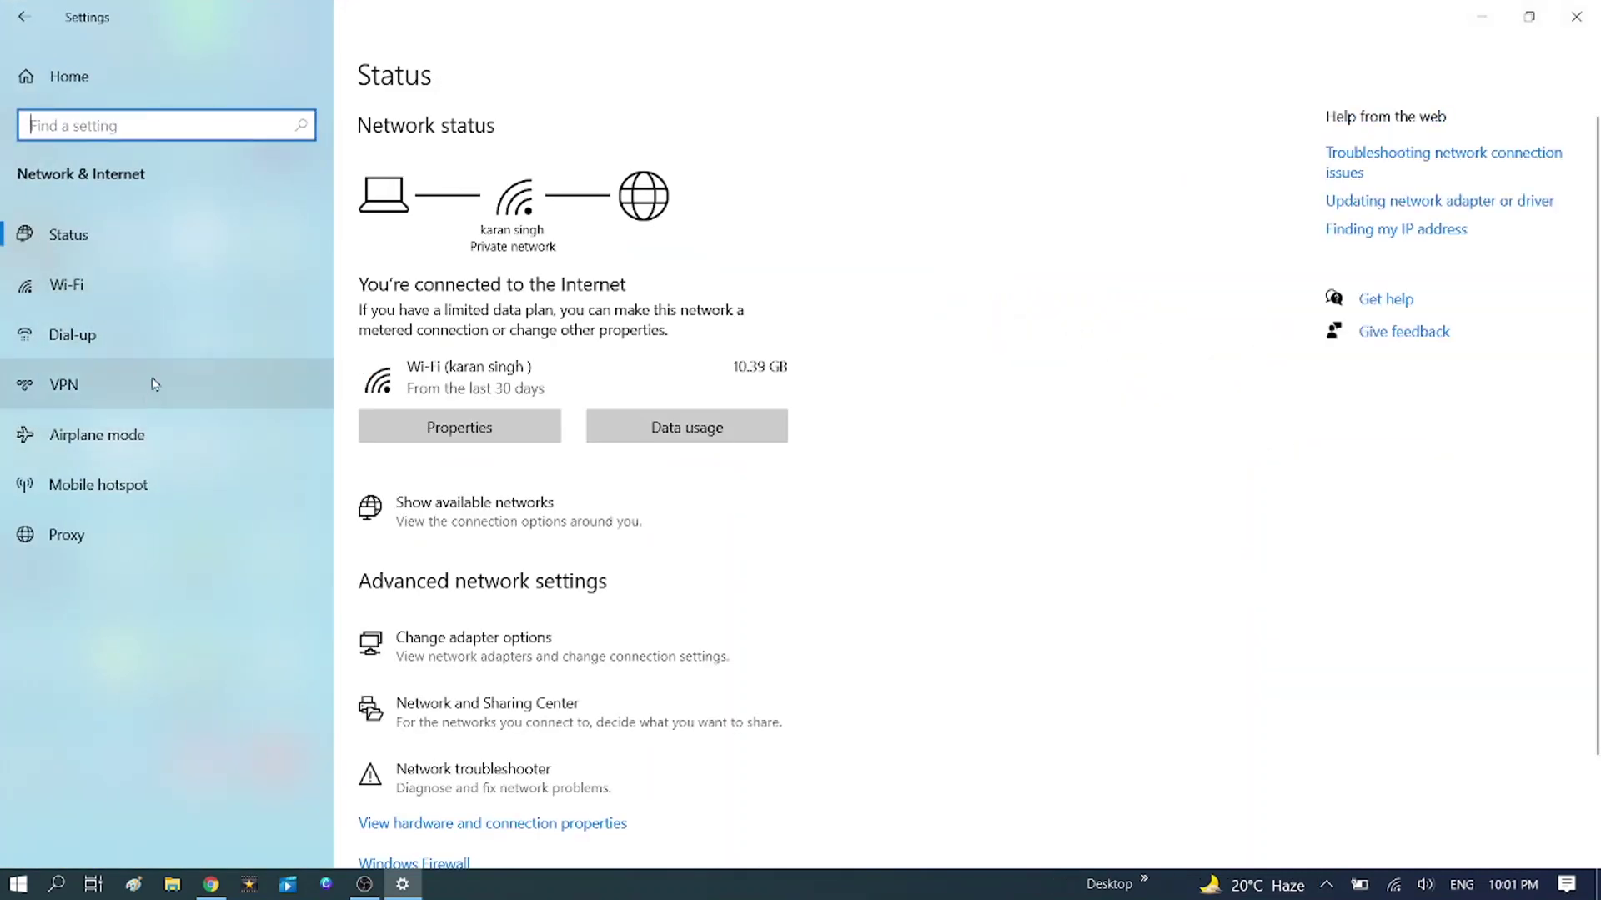
click(80, 449)
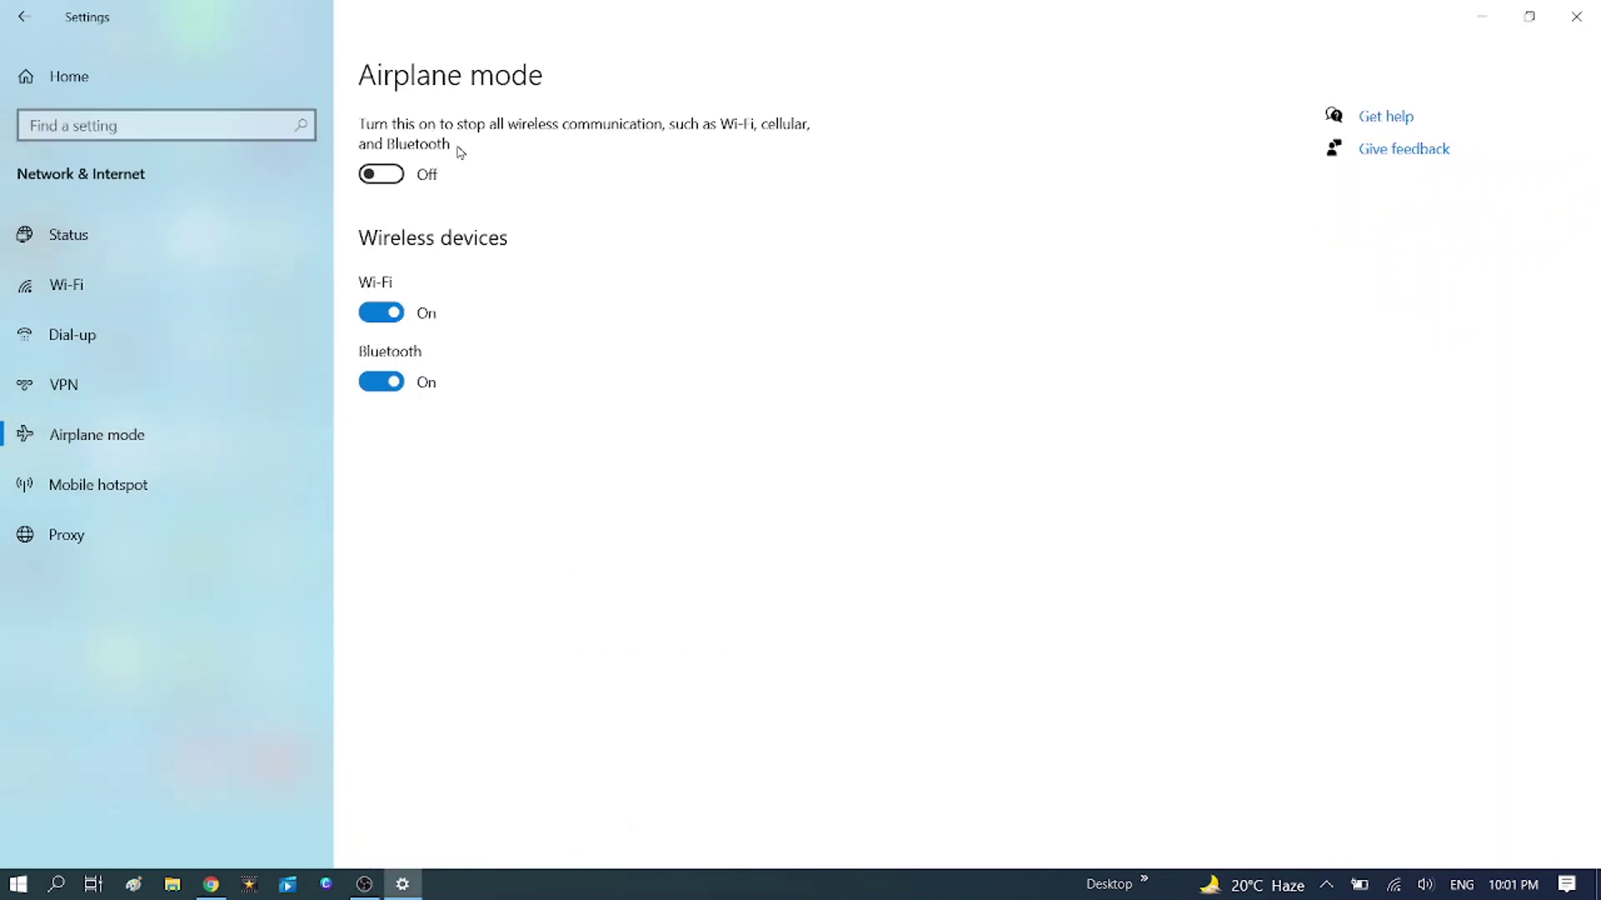
click(392, 178)
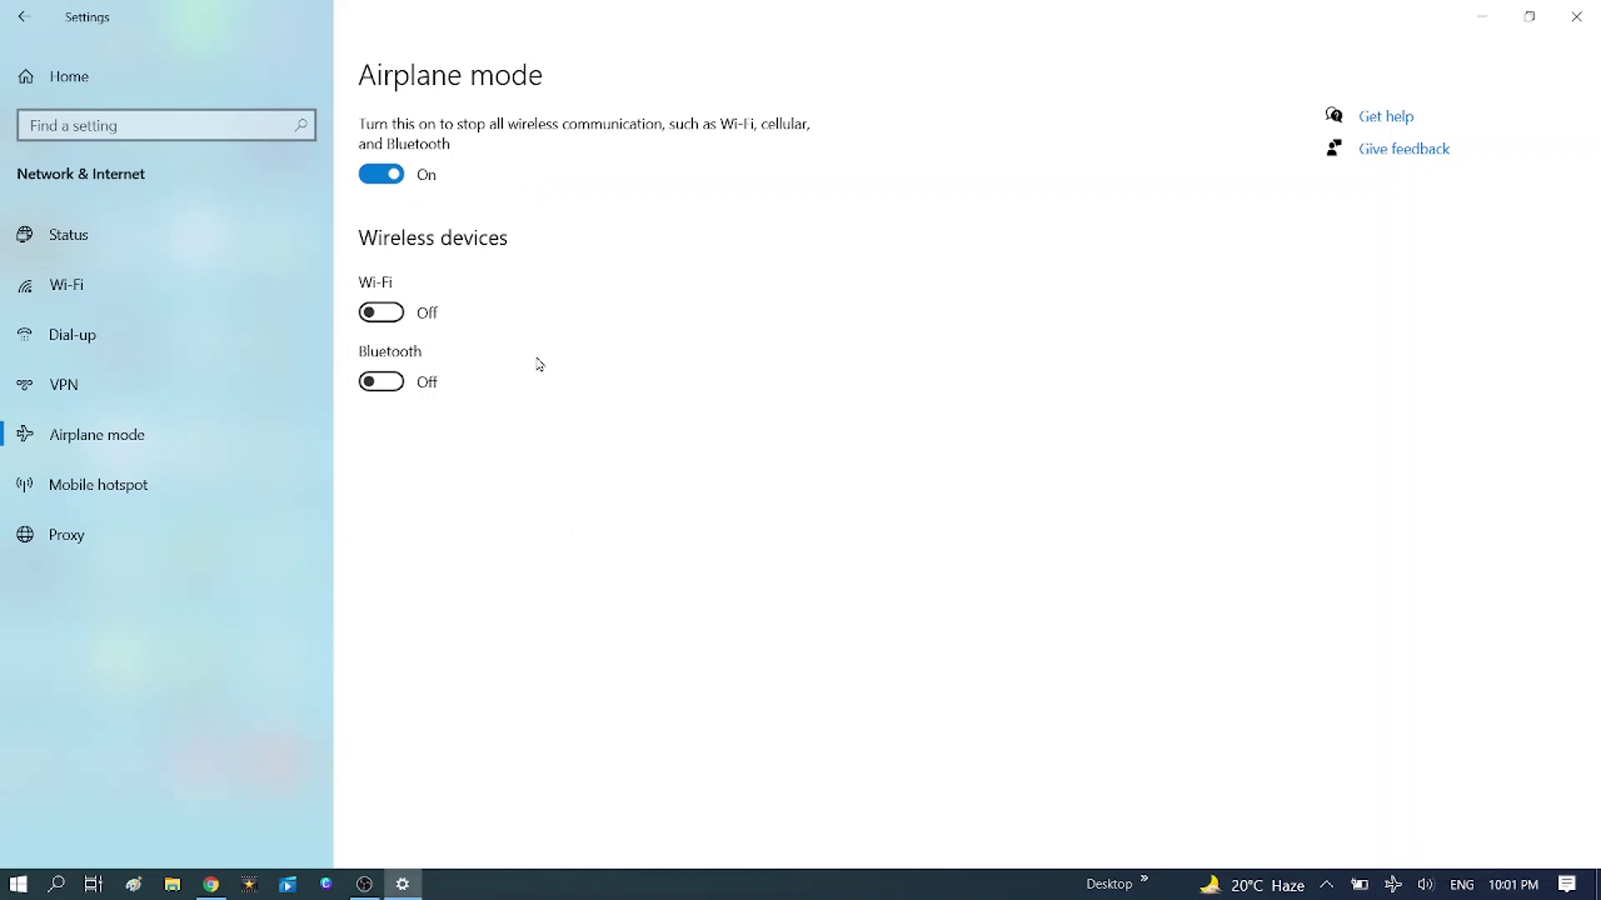
click(382, 175)
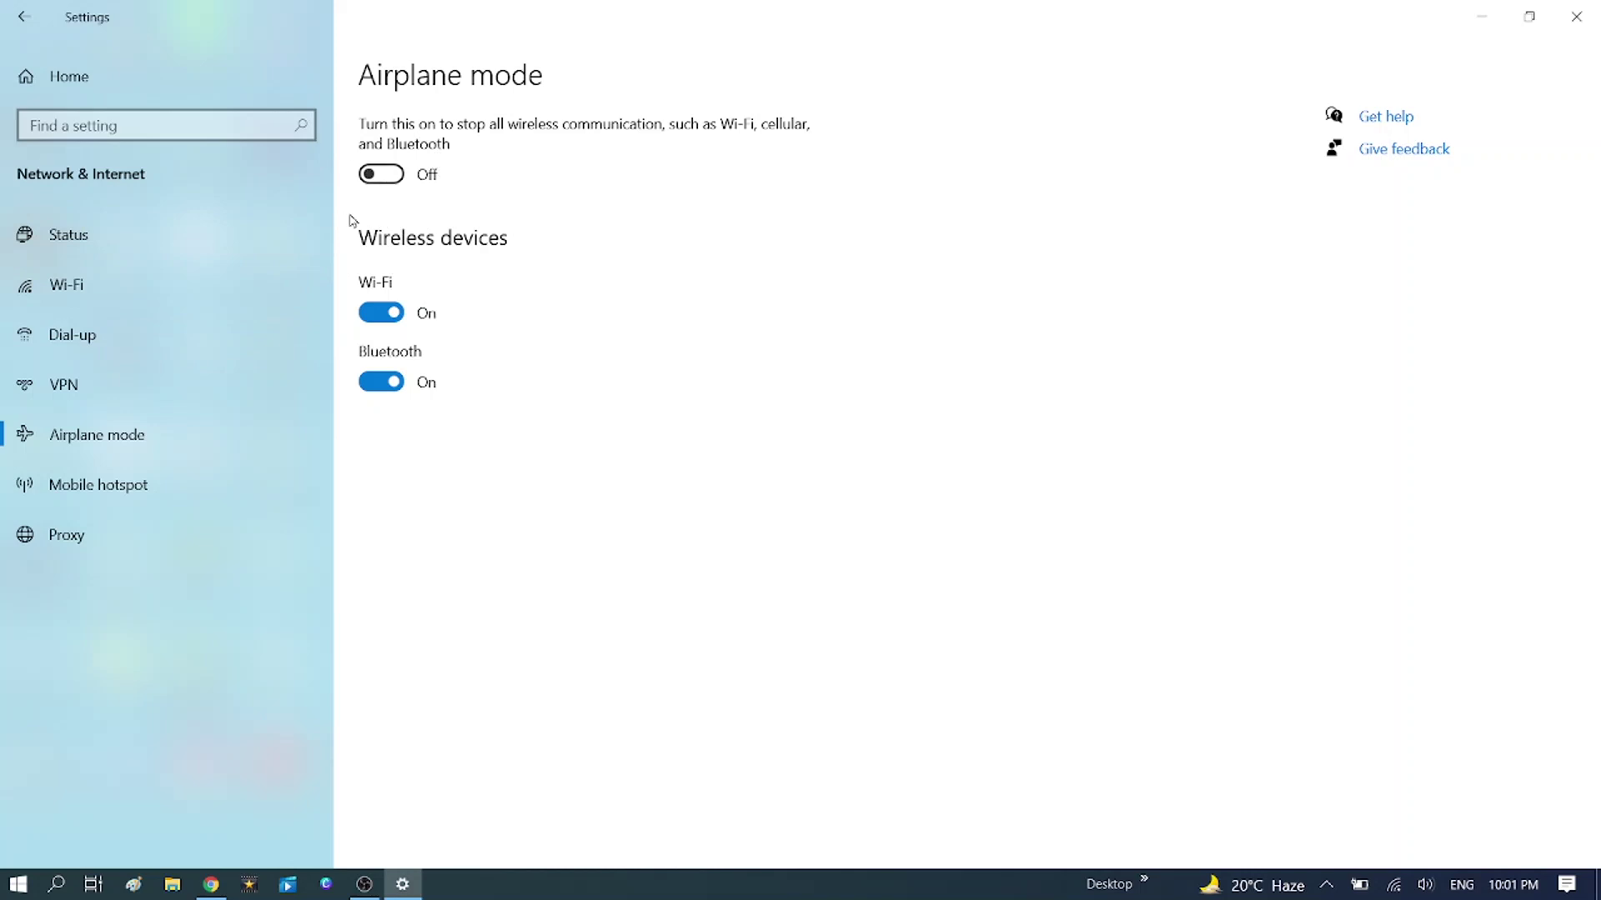
click(1576, 16)
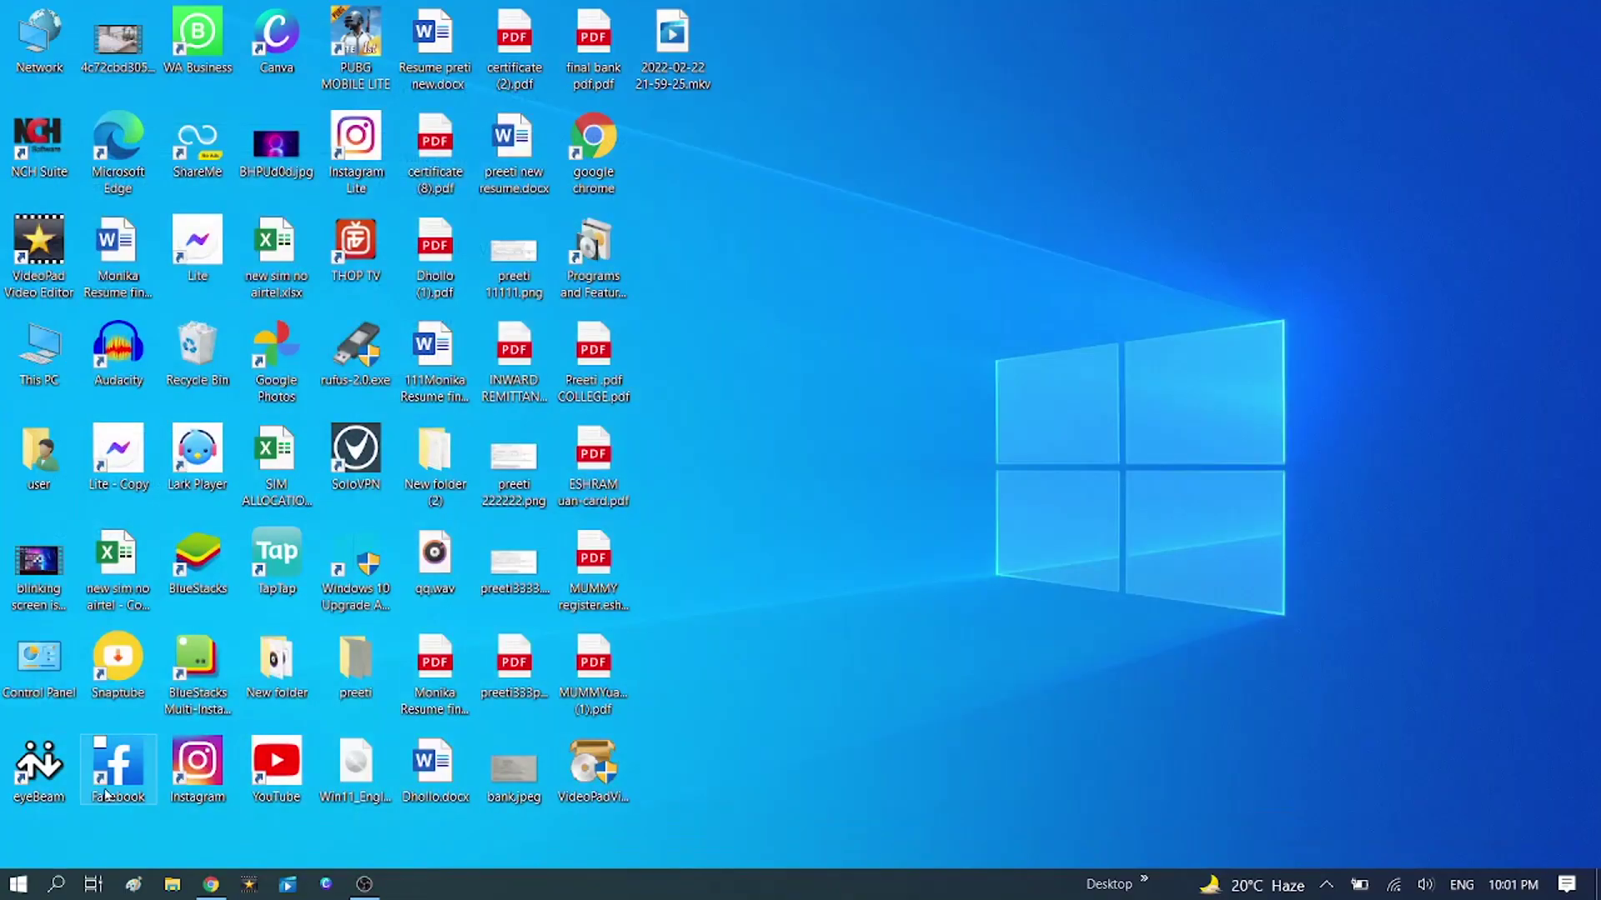
Step: Search Windows for "serv" and open the Services app
click(58, 883)
text(serv)
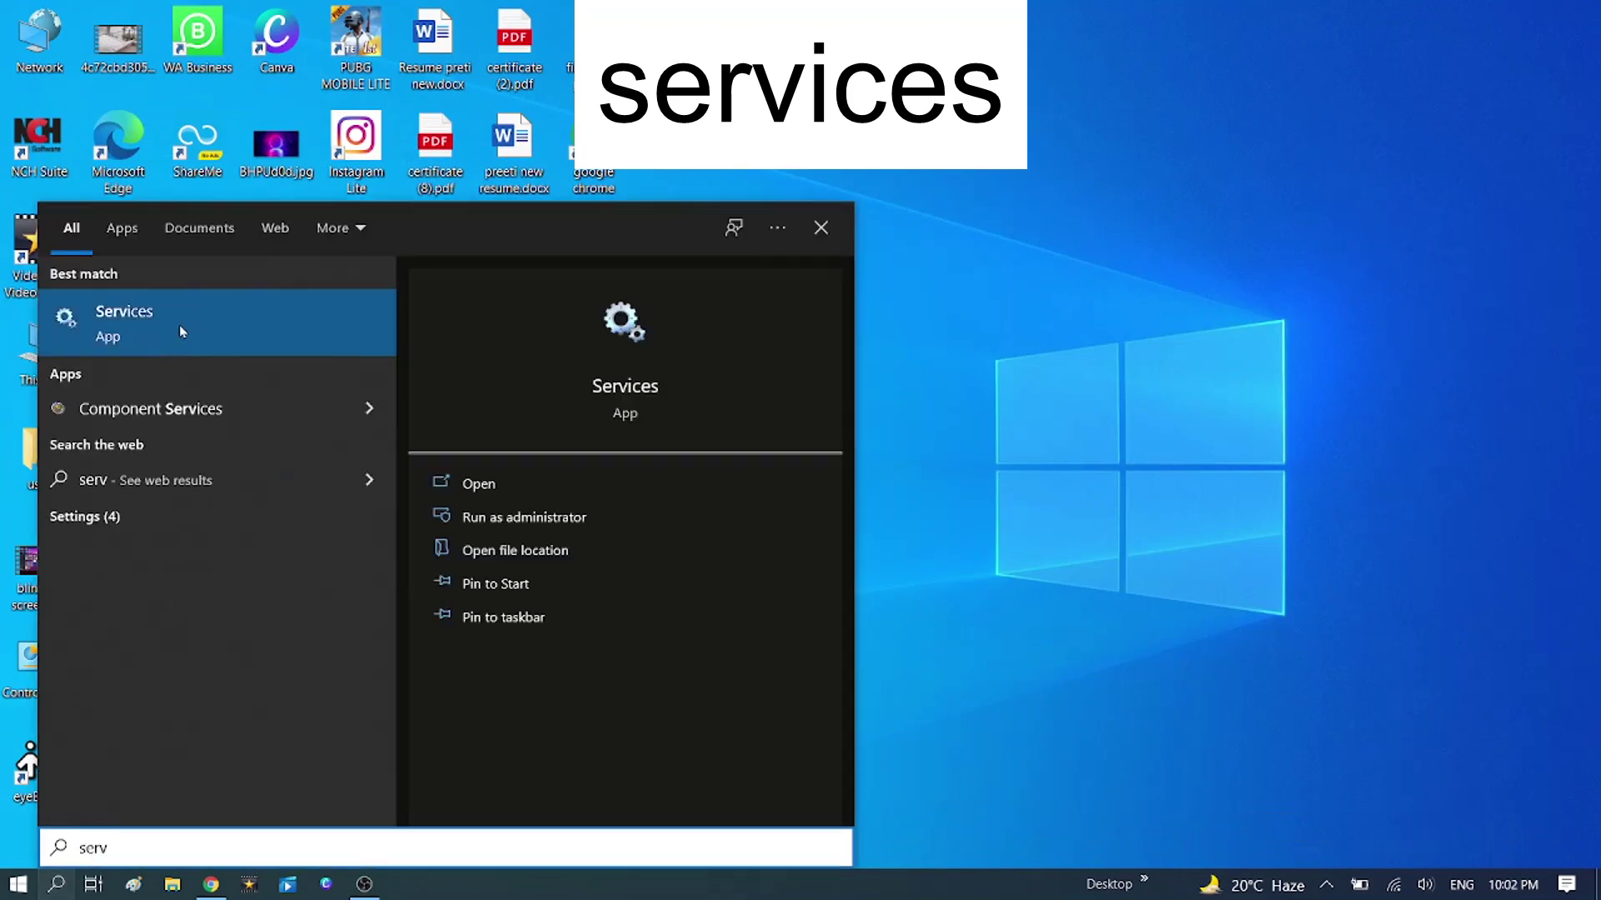
click(182, 331)
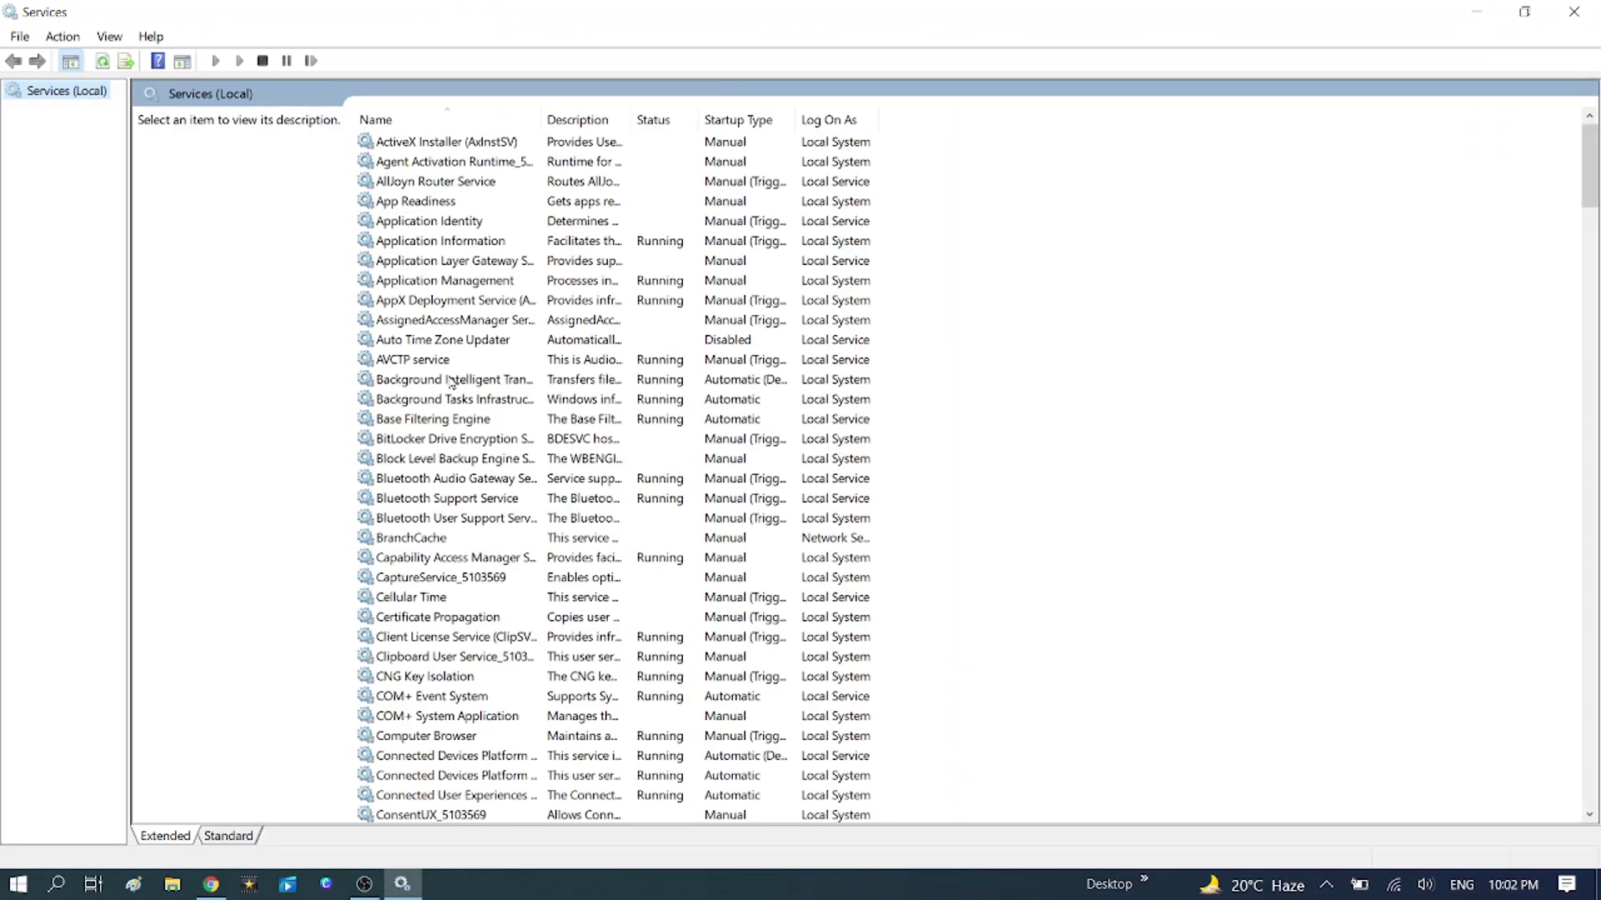
Step: Open a second Services console by running services.msc from the Run dialog
key(super+r)
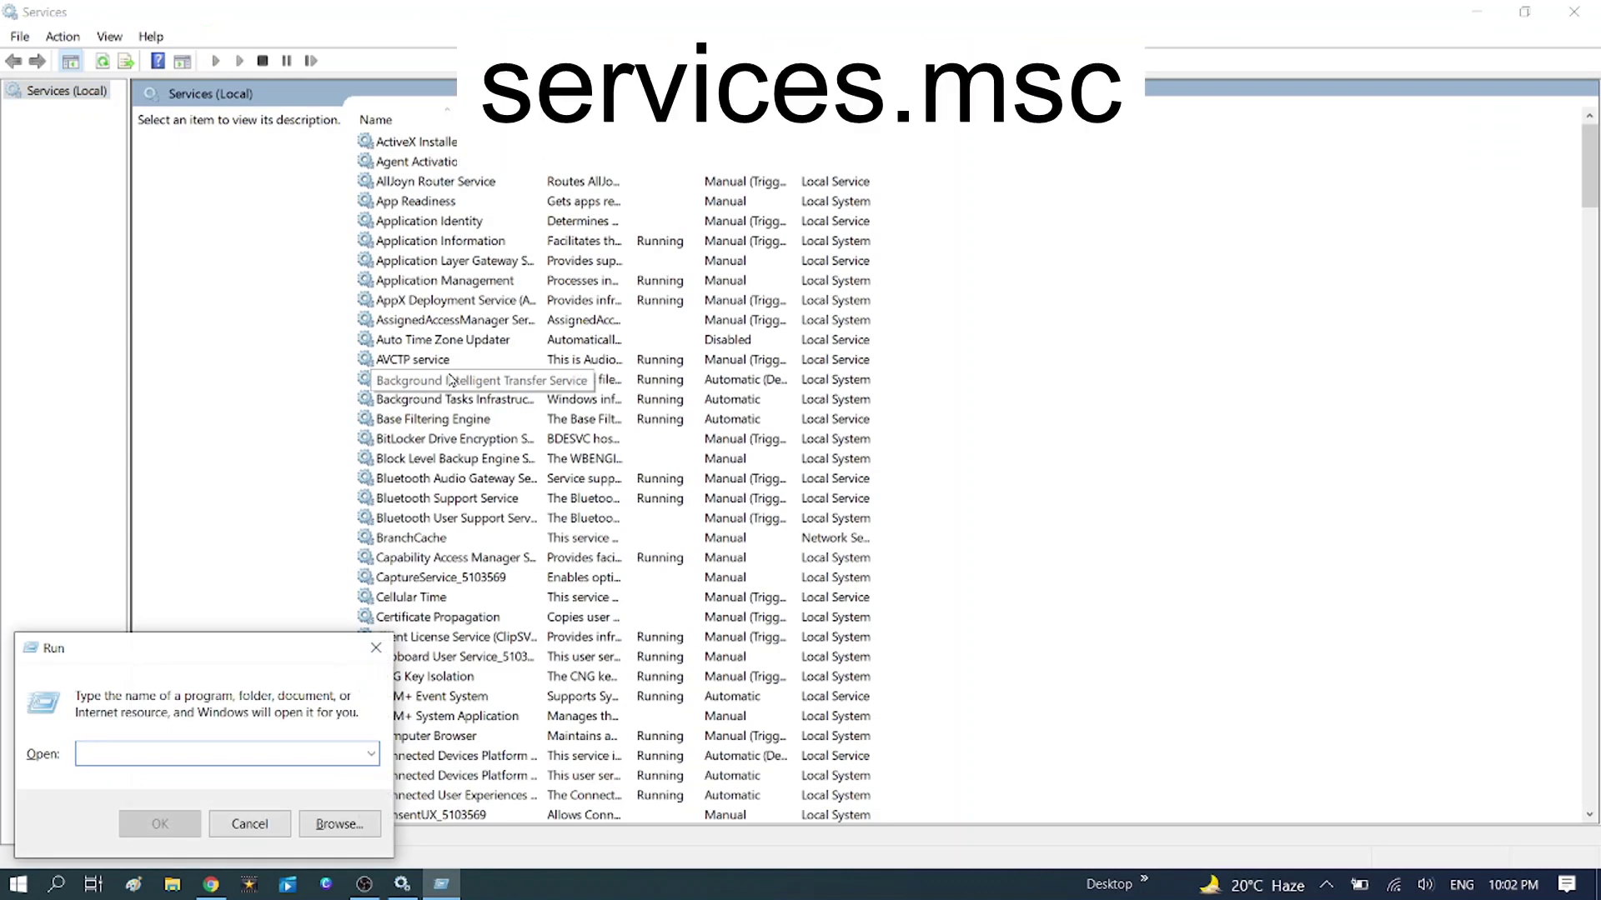
text(services.msc)
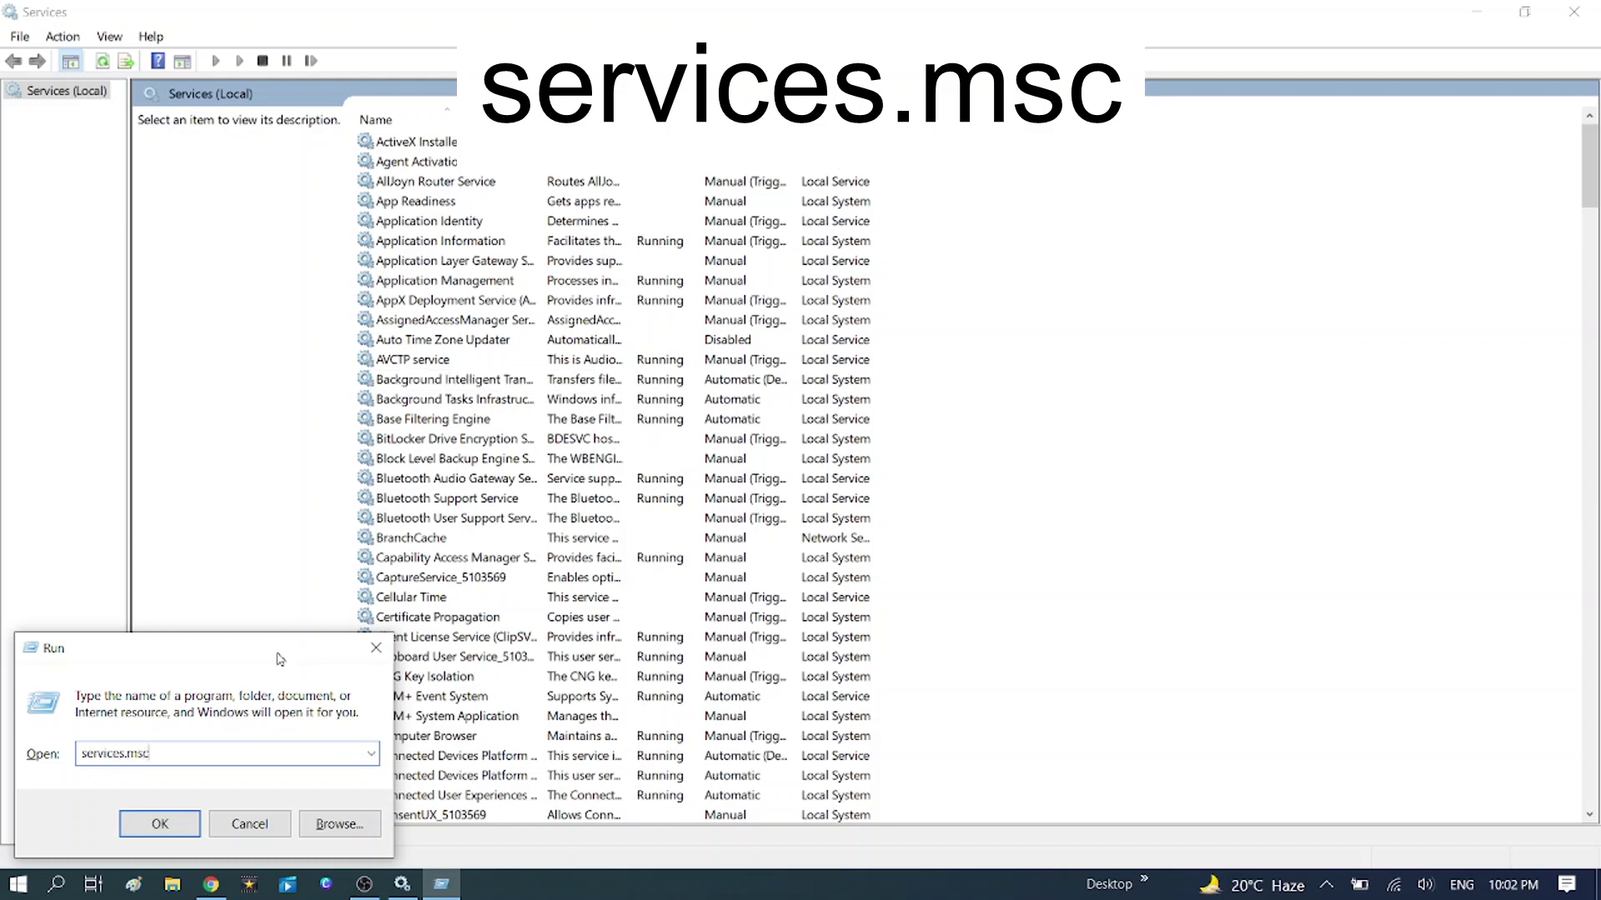
click(162, 822)
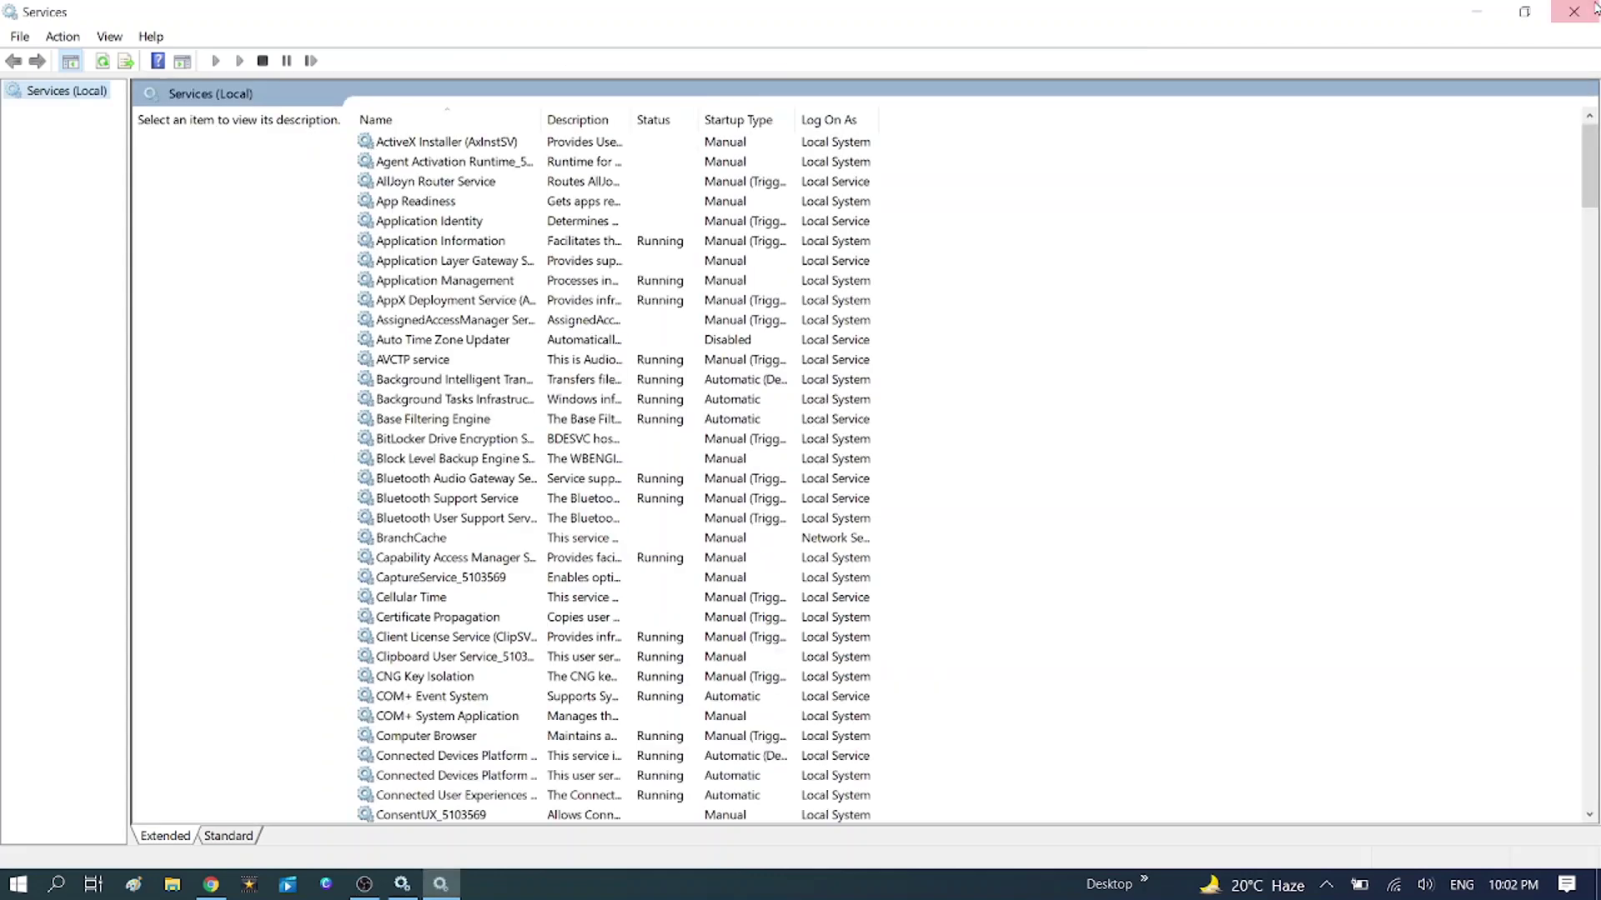
Step: Set the startup type of the Radio Management Service to Automatic and apply the change
key(Down)
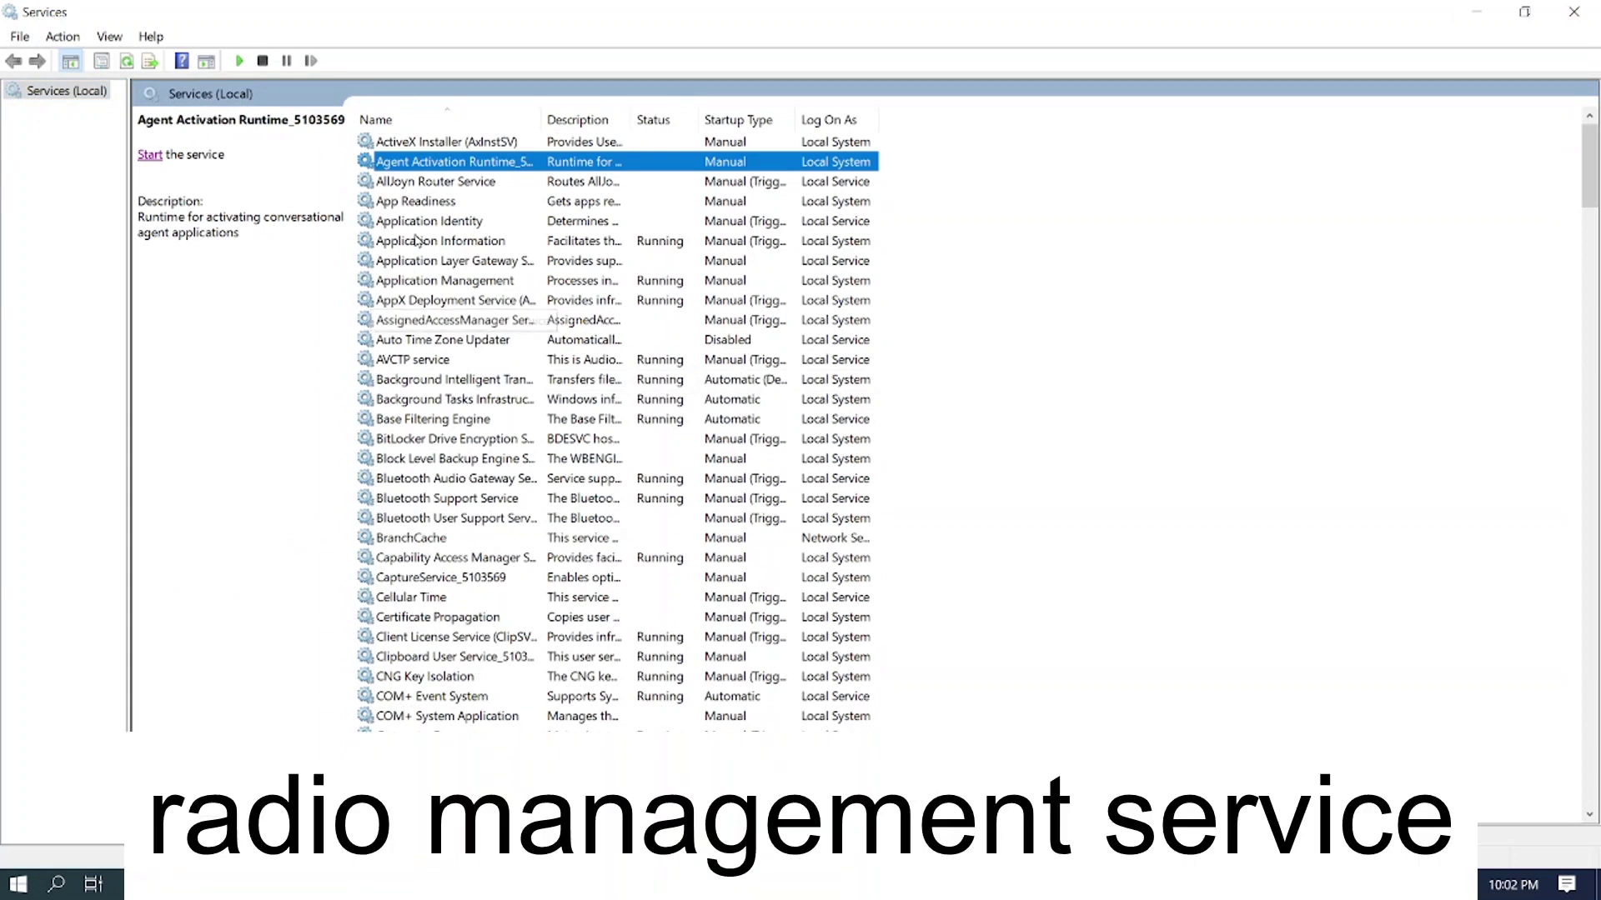
click(426, 260)
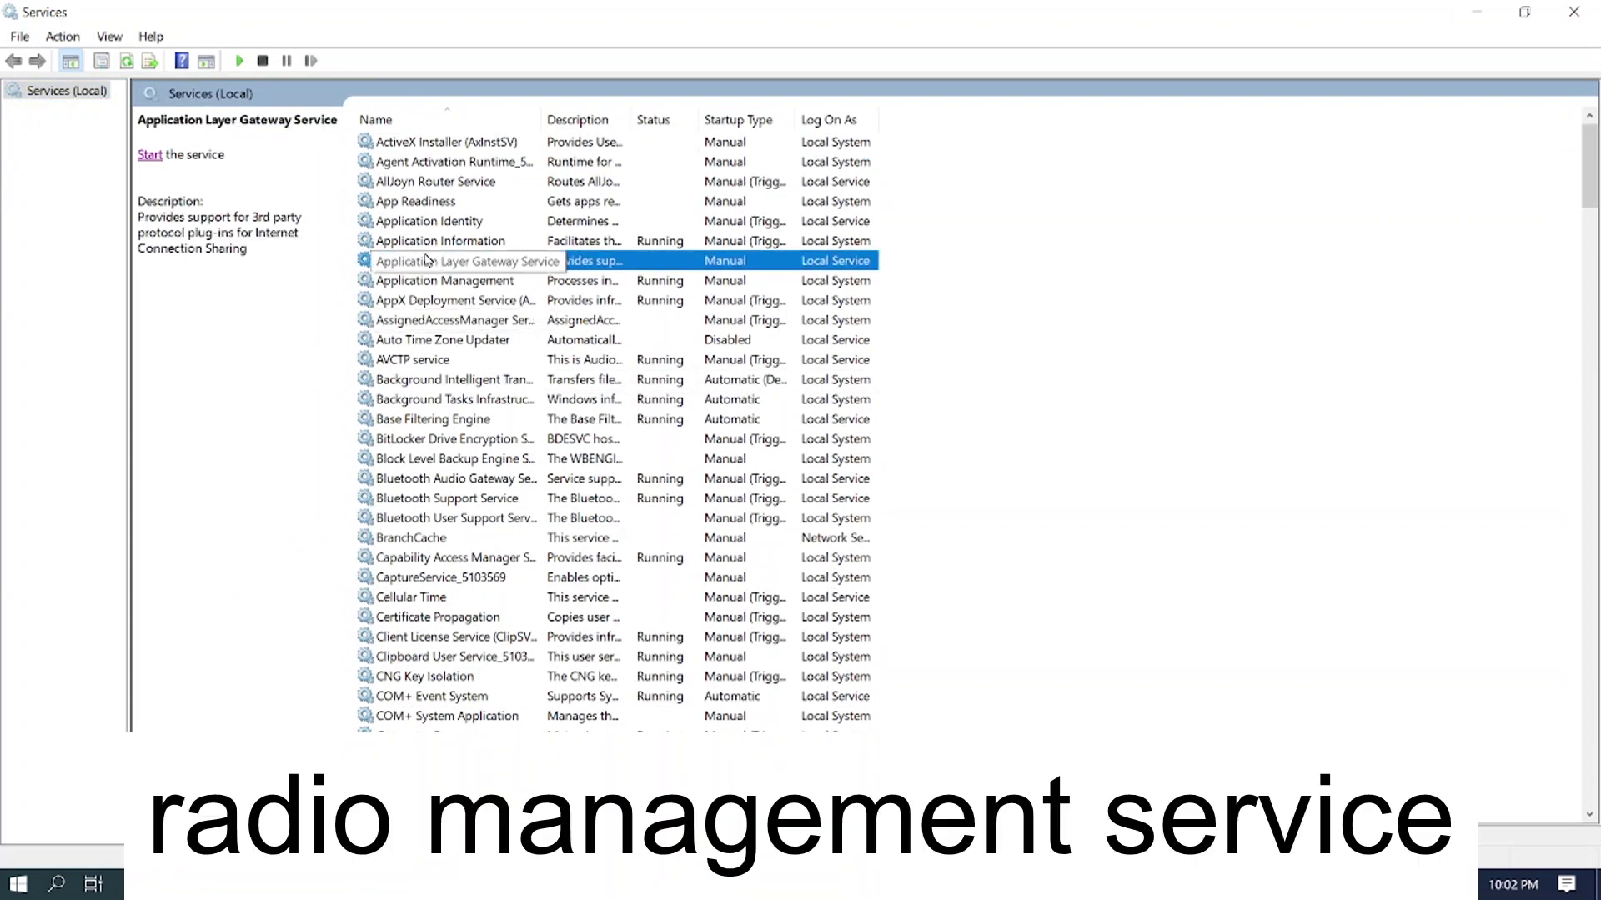
key(r)
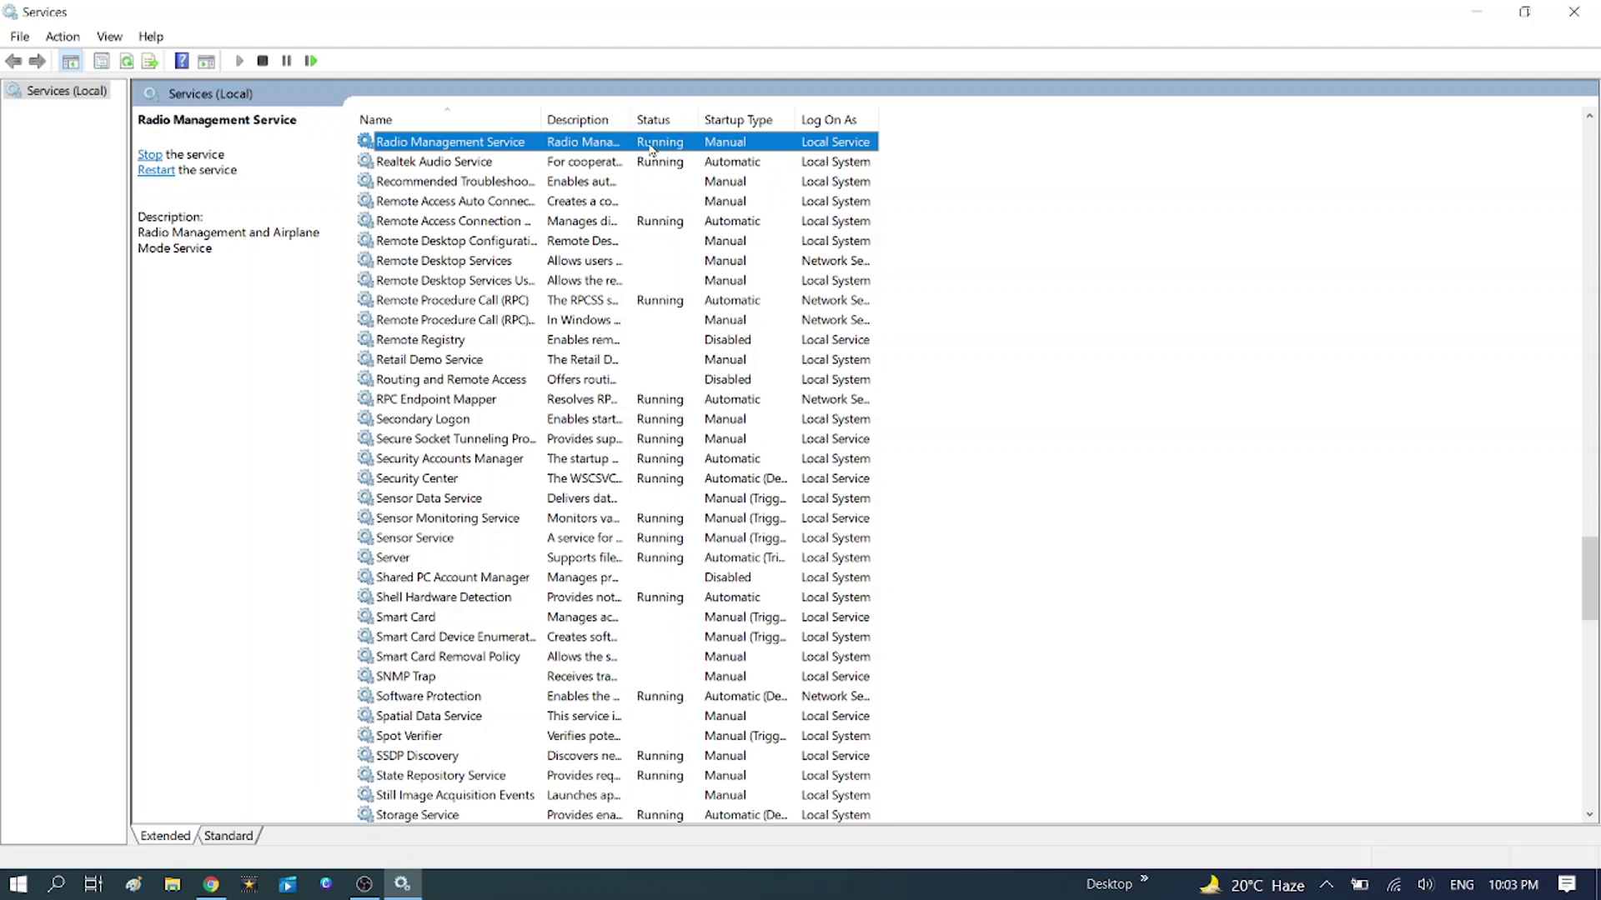
double_click(508, 143)
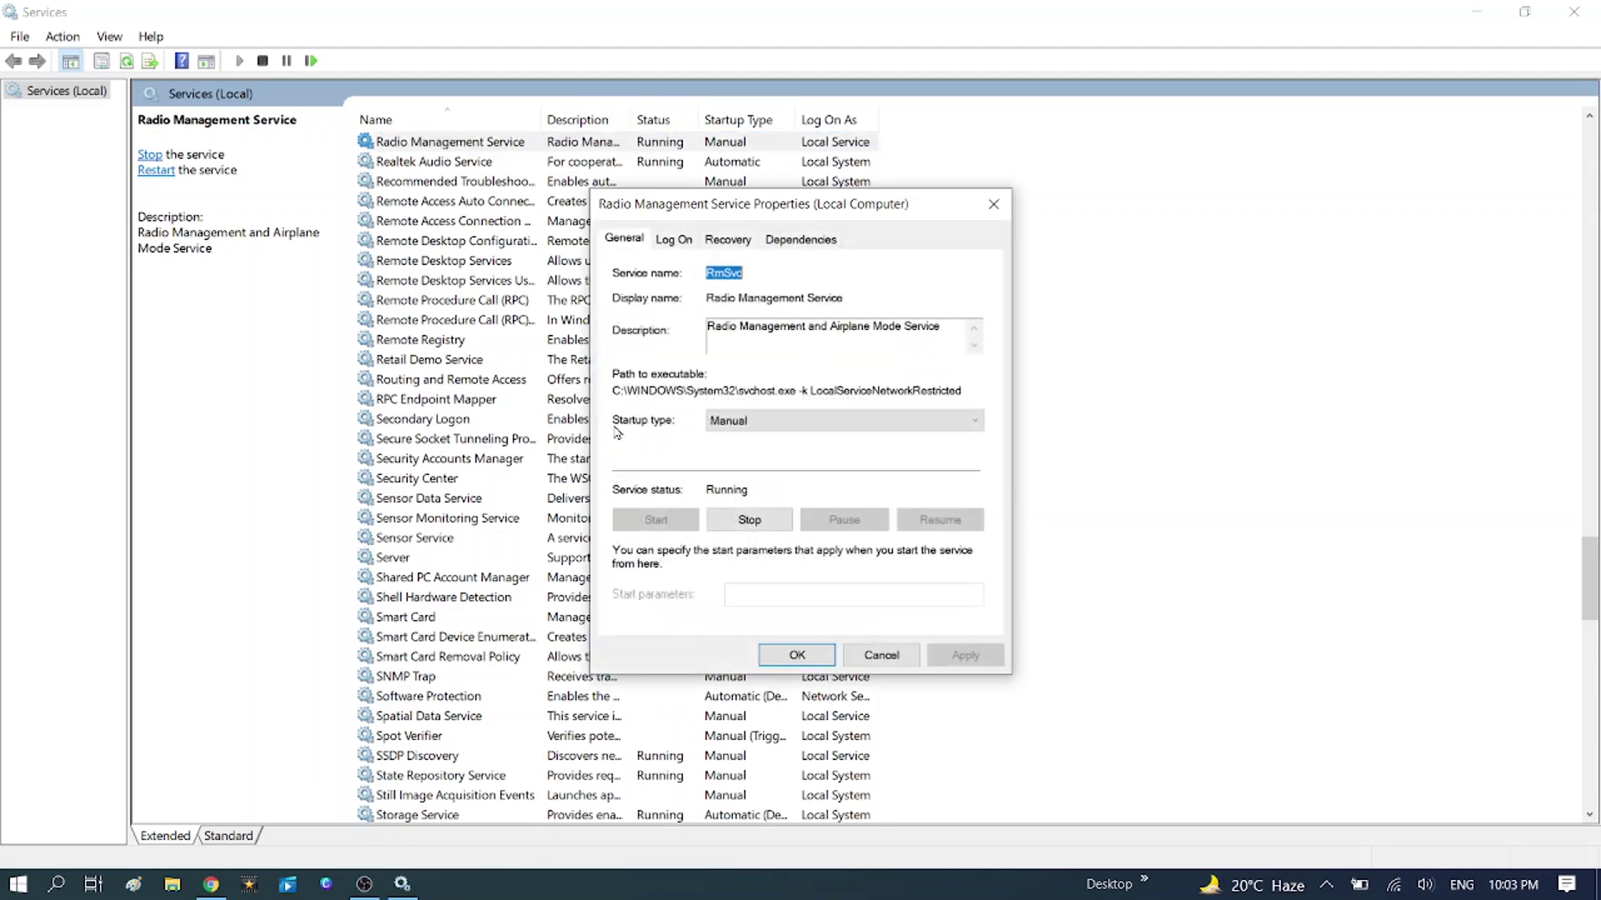
click(763, 423)
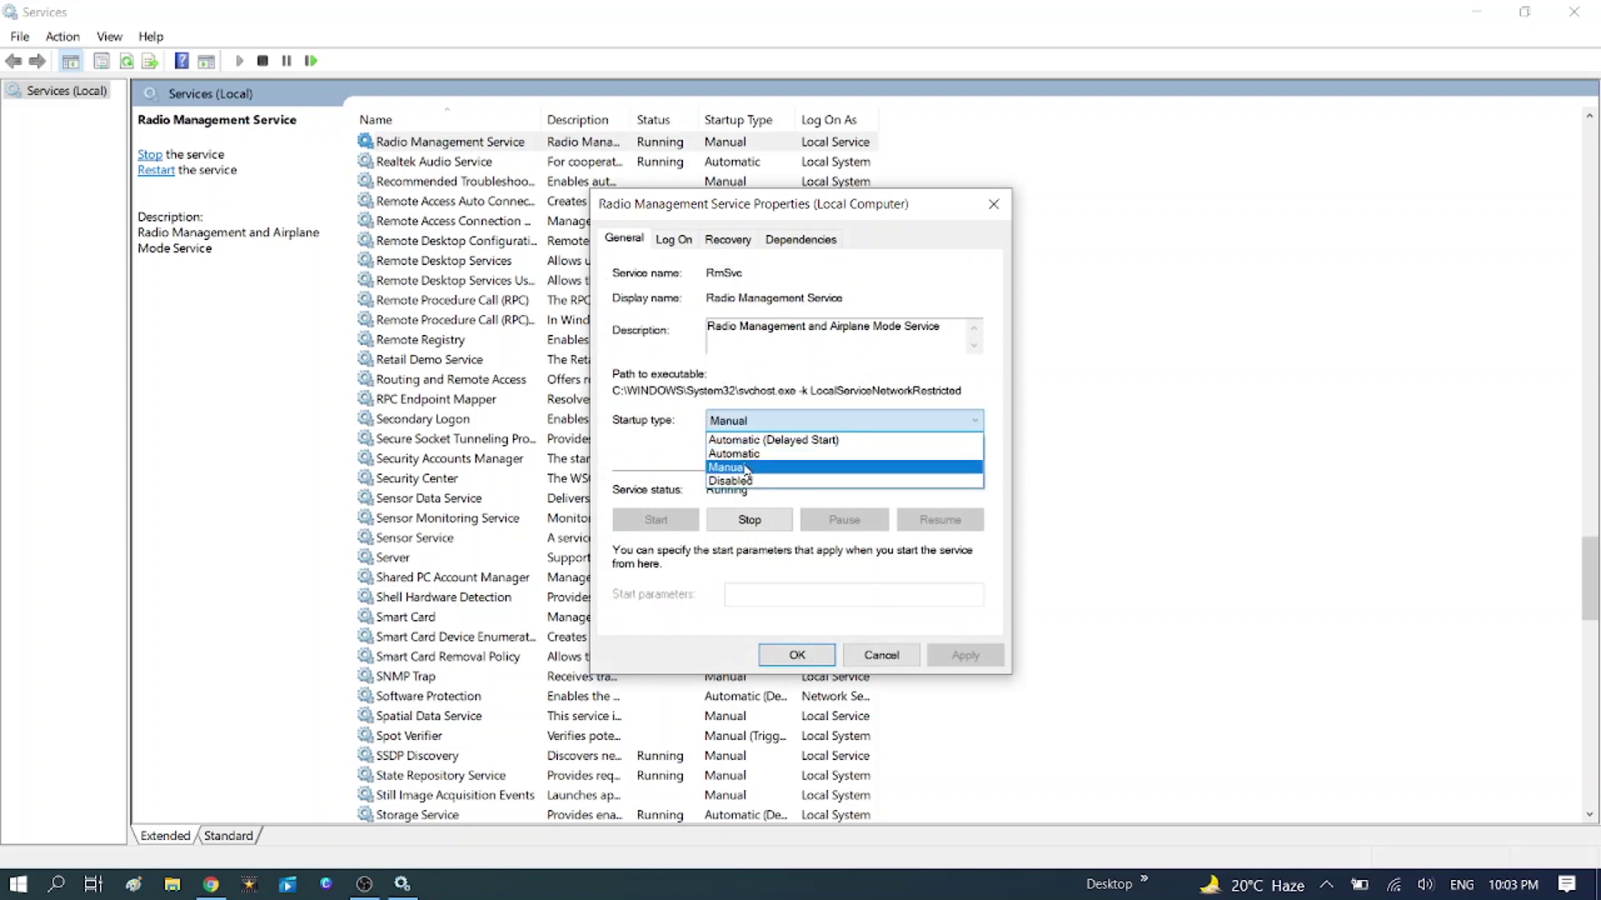
click(753, 457)
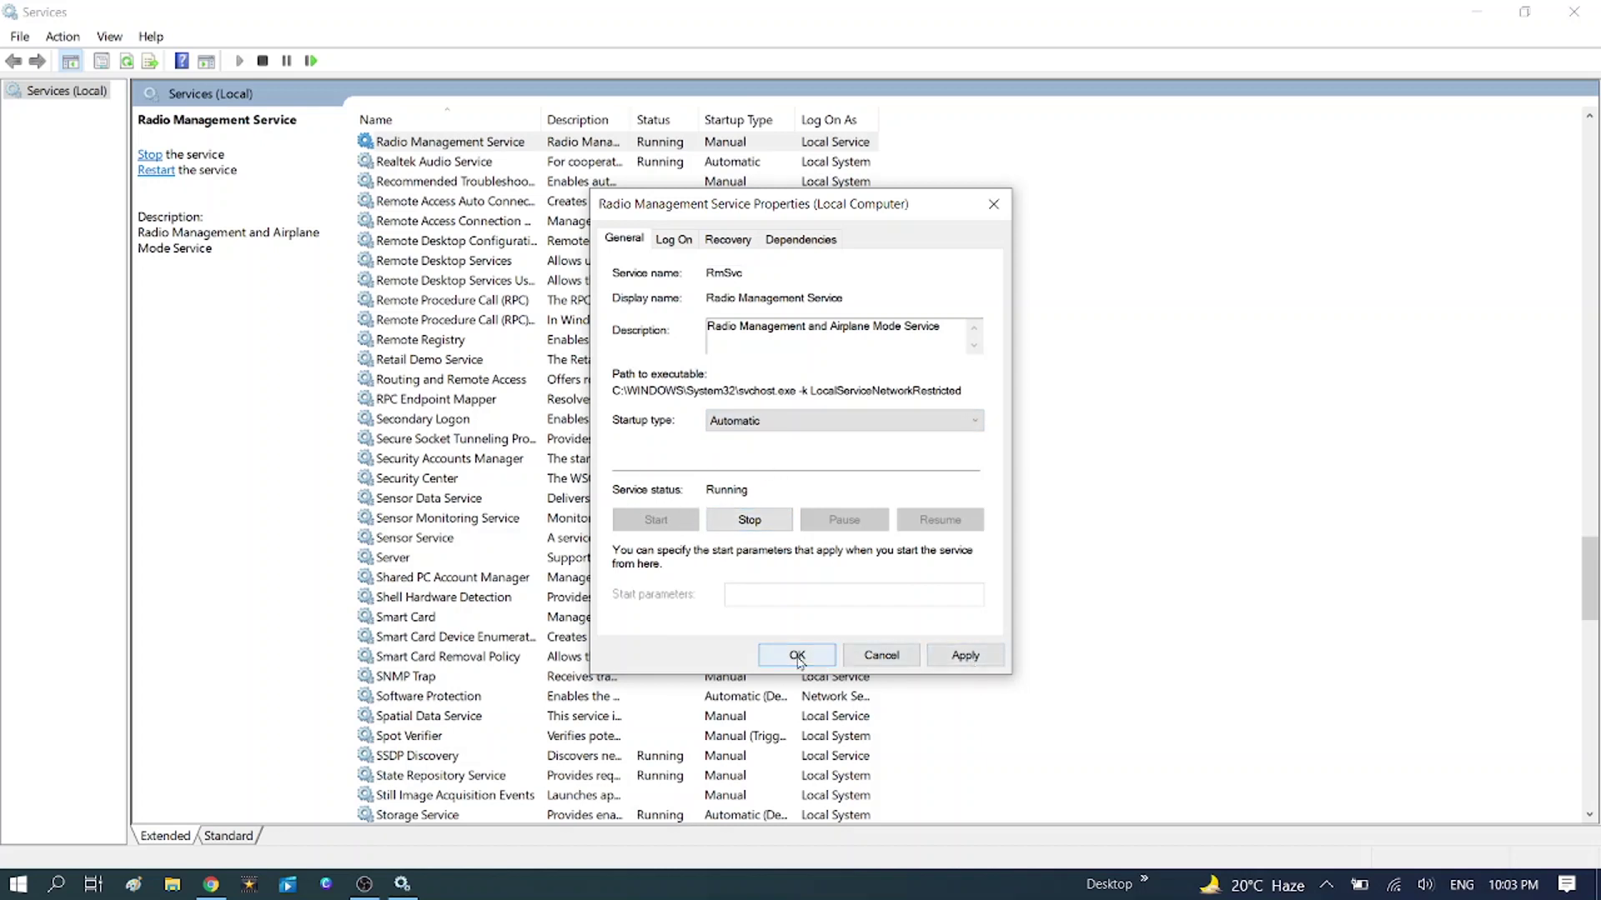
click(964, 656)
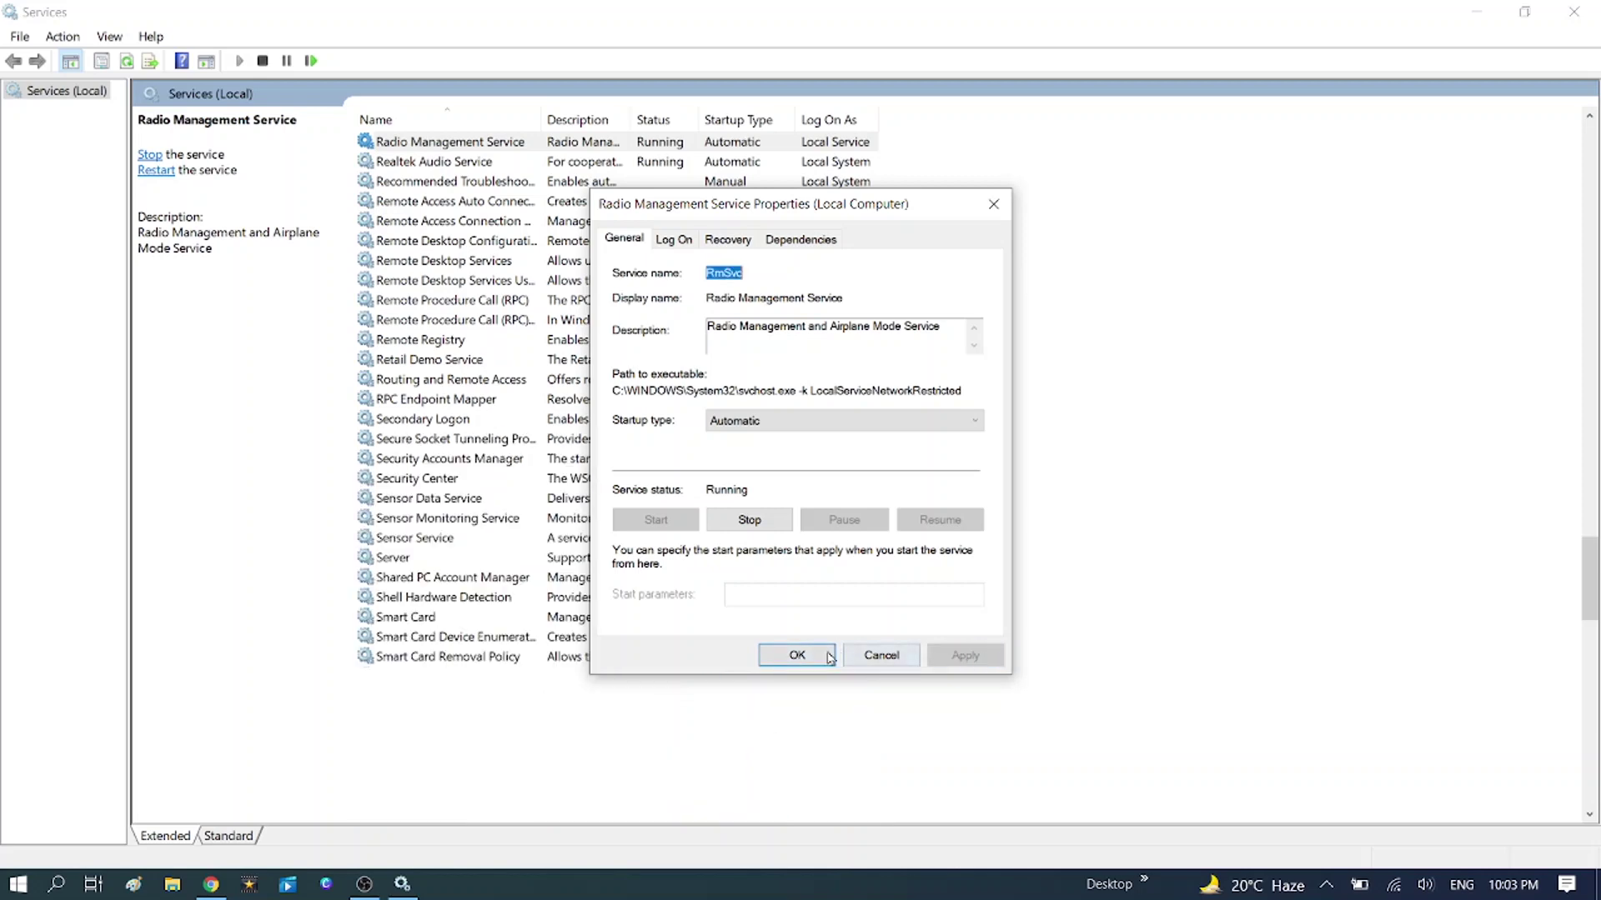
click(799, 656)
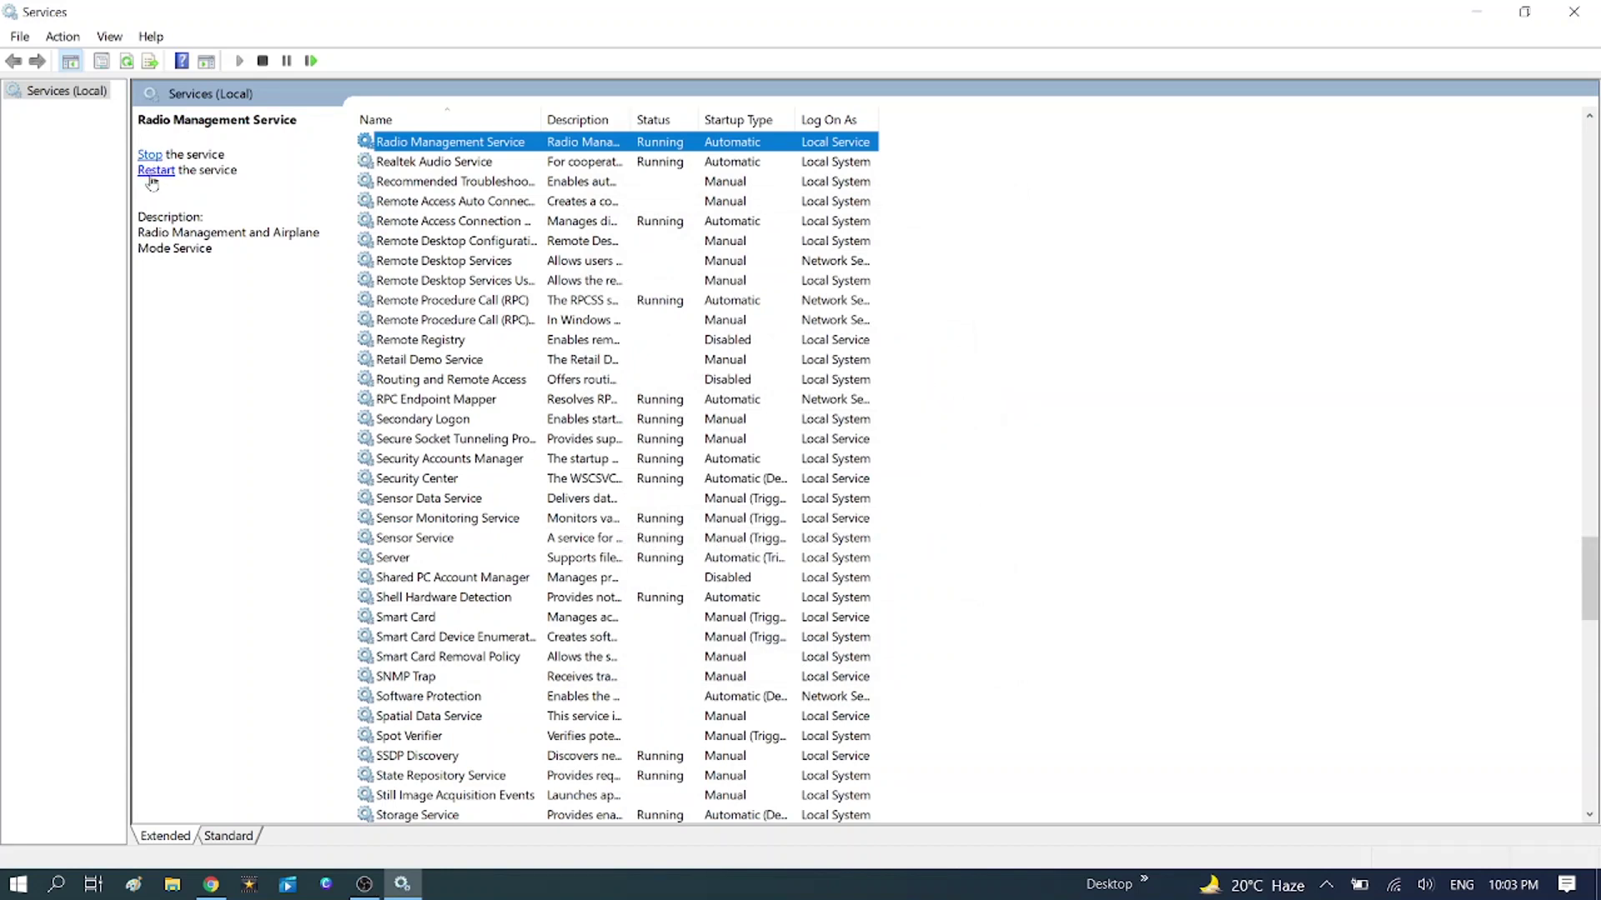
Step: Restart the Radio Management Service and close the Services console
click(151, 175)
click(1573, 12)
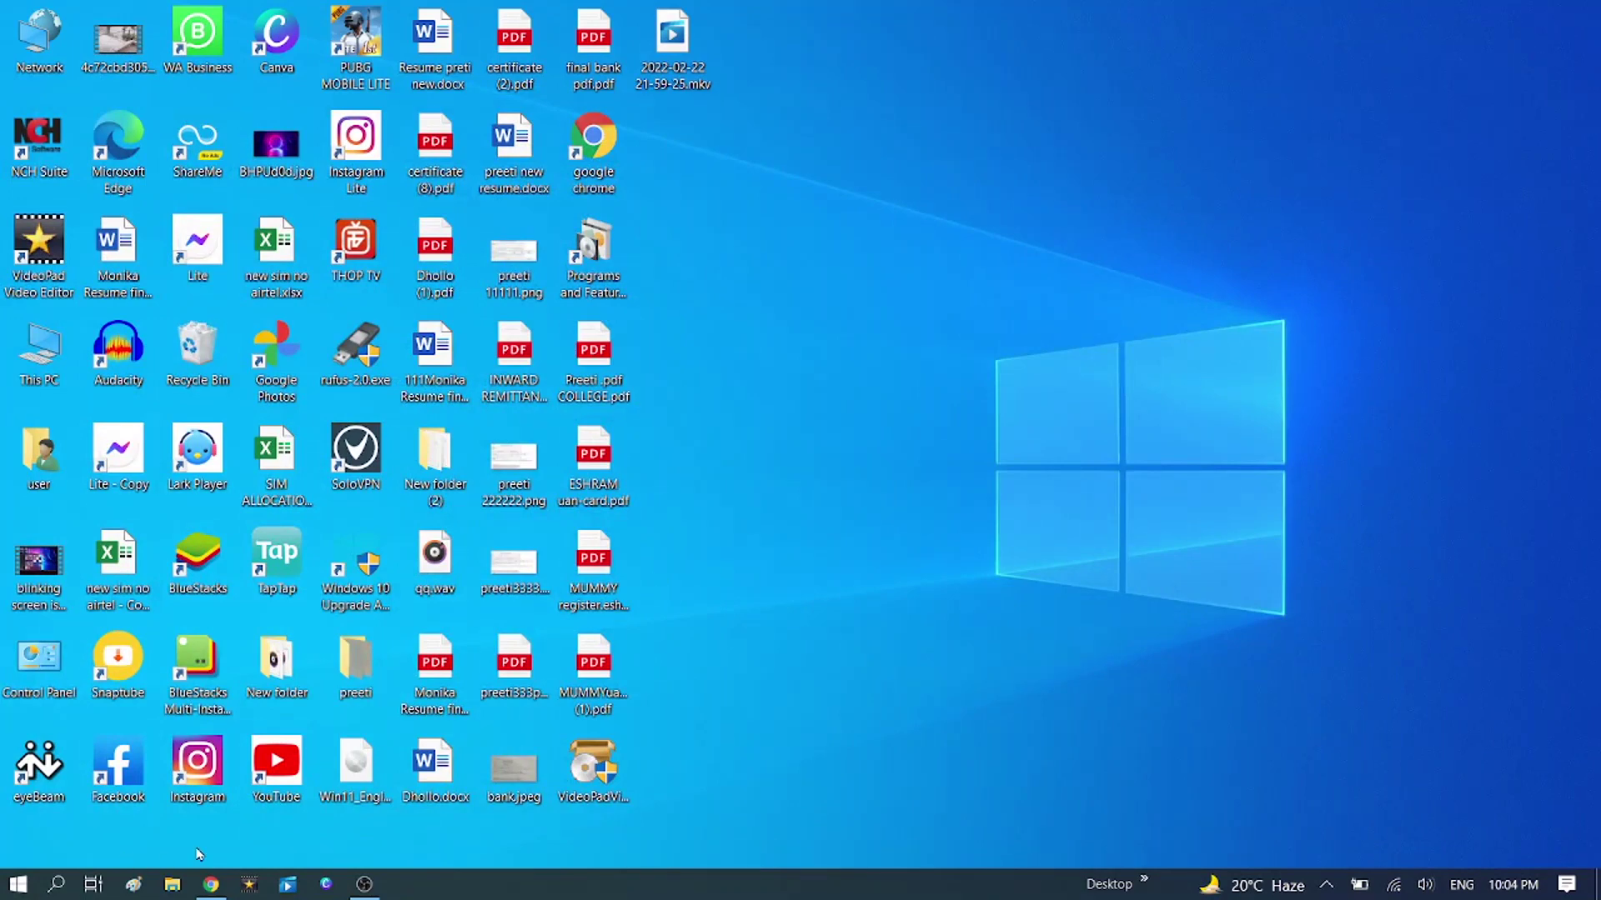
Step: Search Windows for cmd and open Command Prompt as administrator, approving the elevation request
click(55, 884)
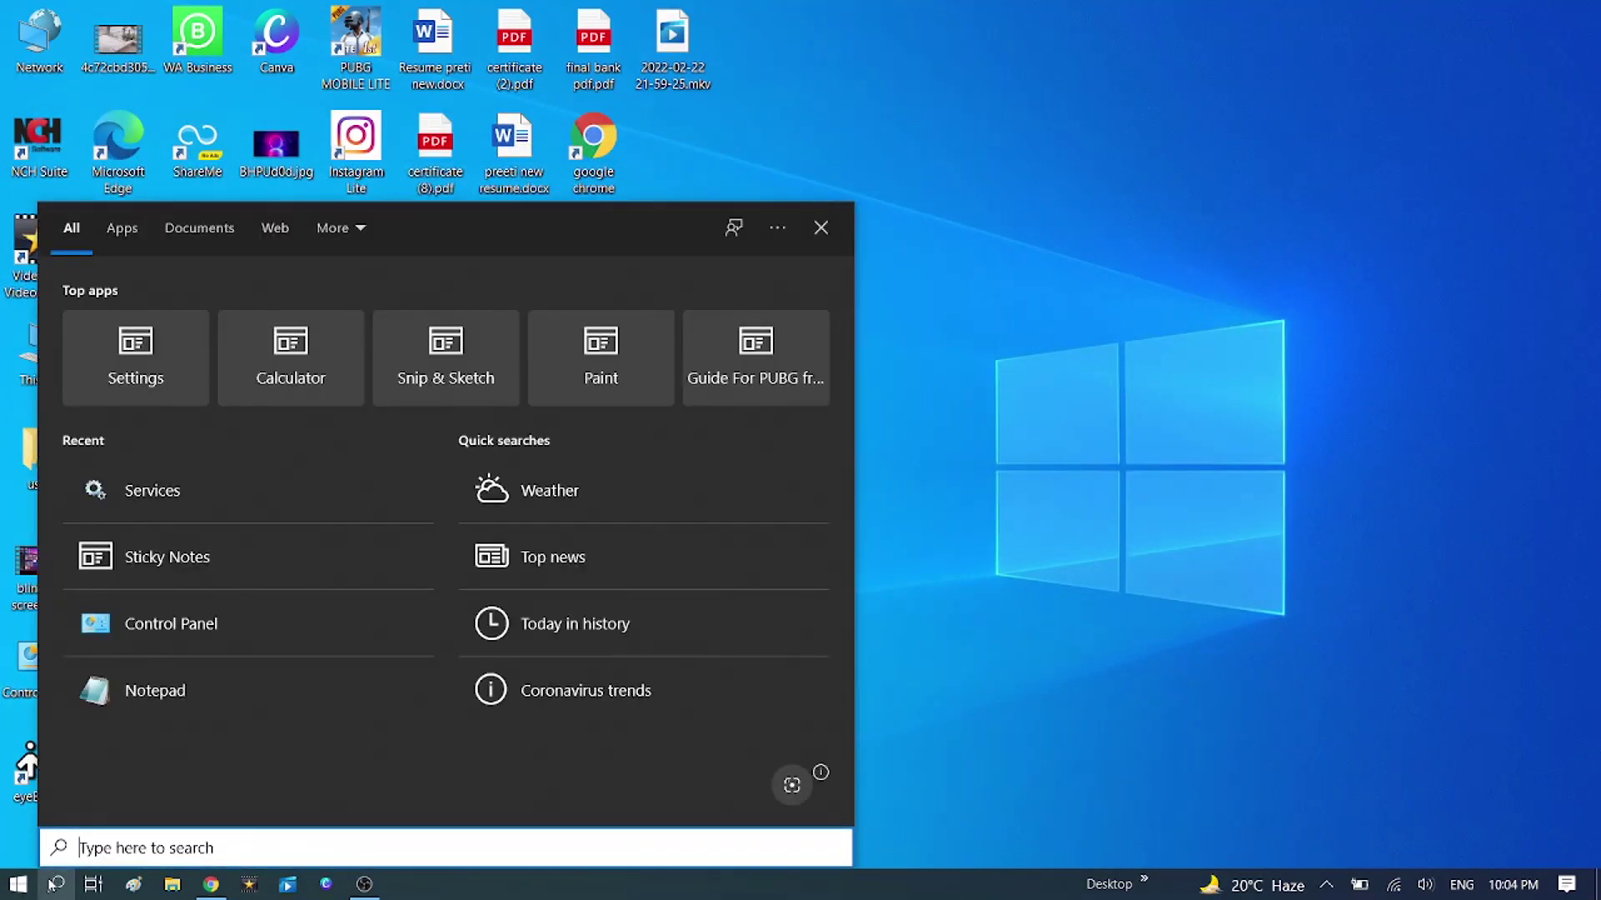
text(cmd)
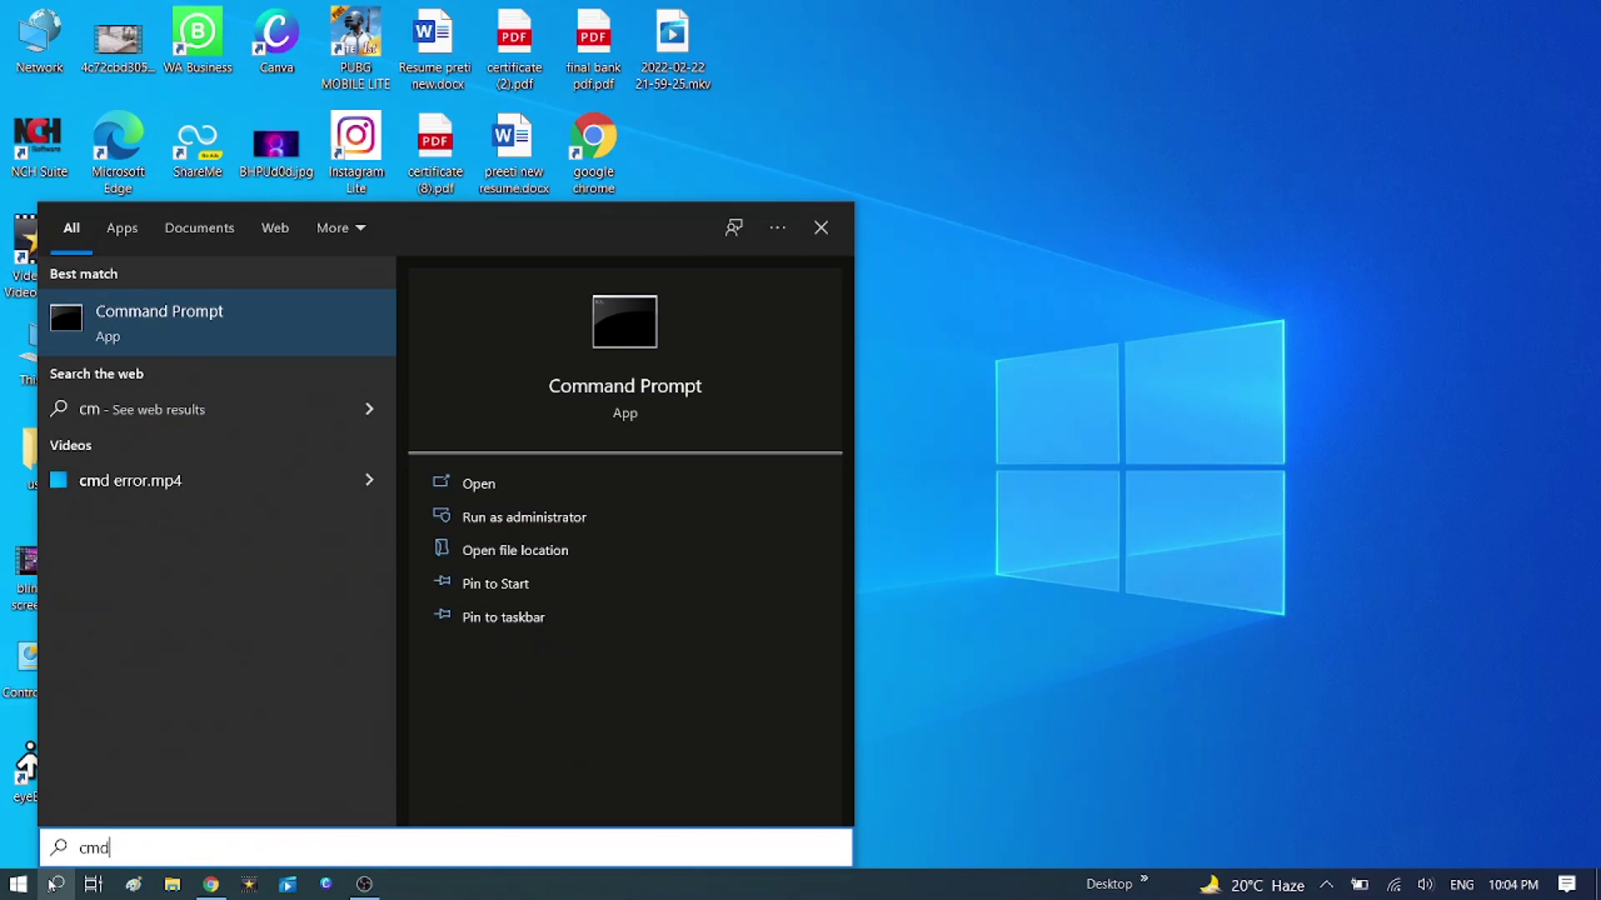
click(511, 523)
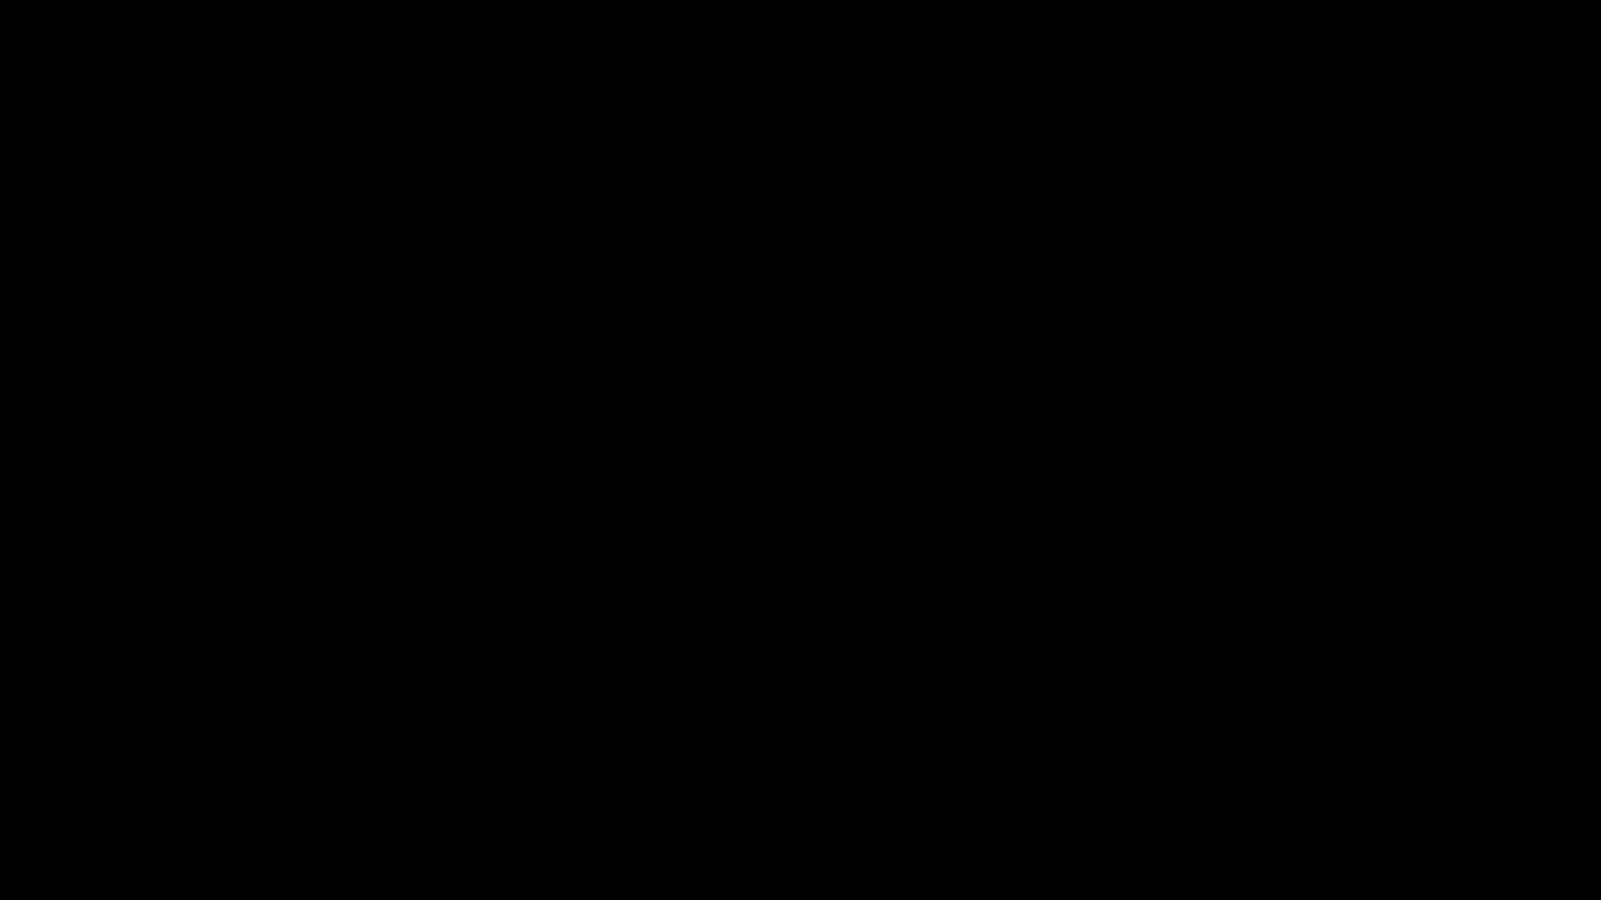
key(alt+y)
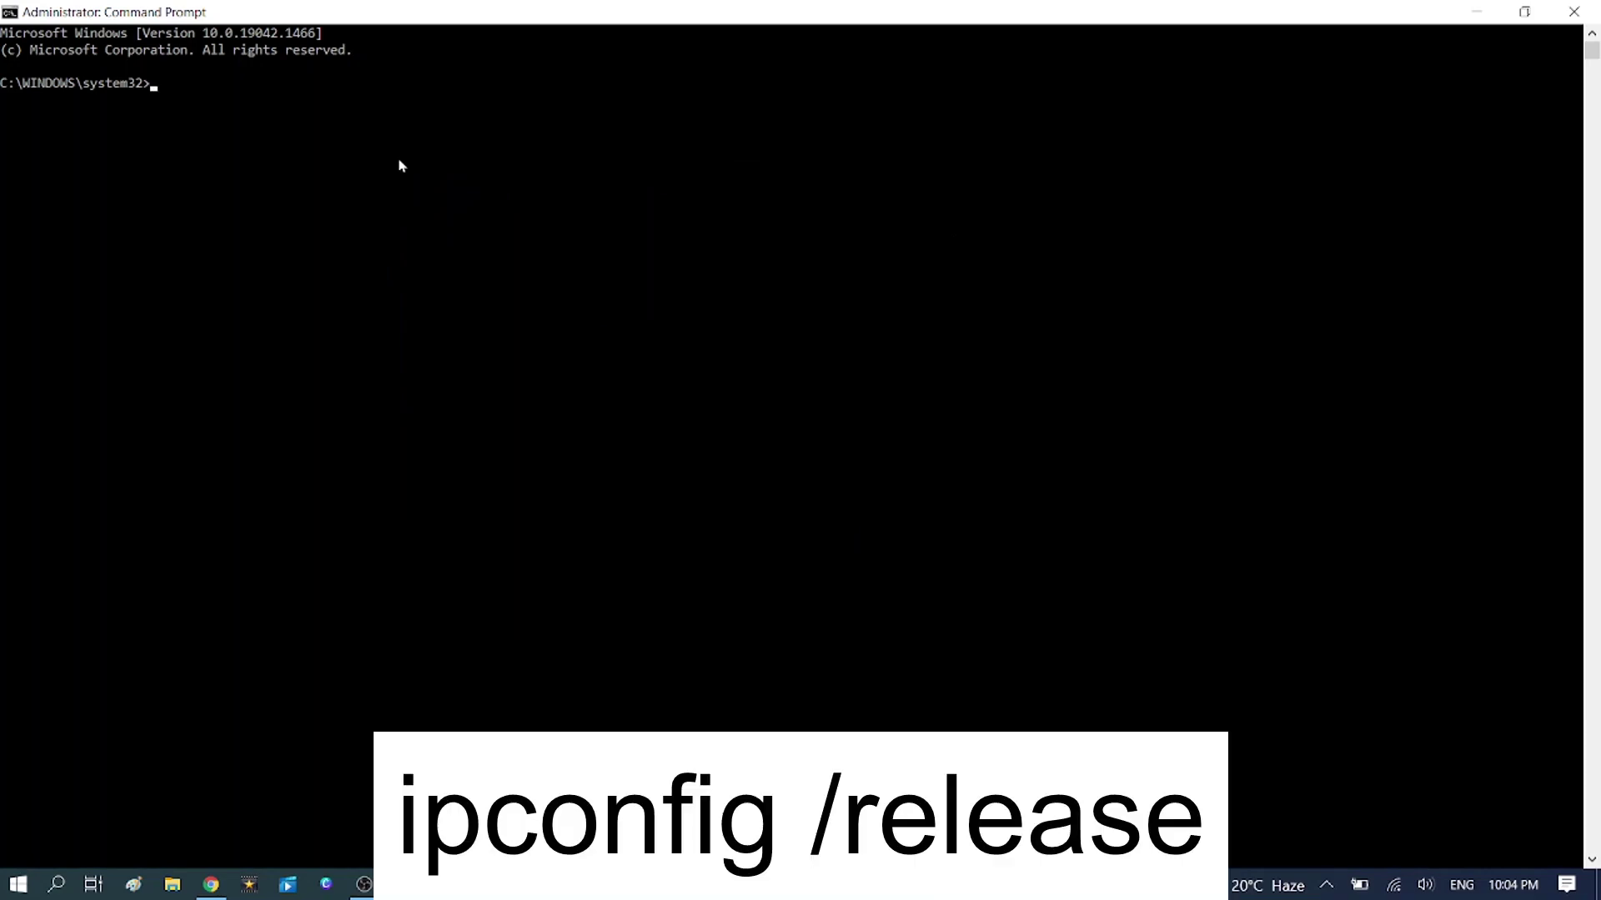
Step: Release the current IP addresses with the command ipconfig /release
text(ipconfig /re)
text(lease)
key(Return)
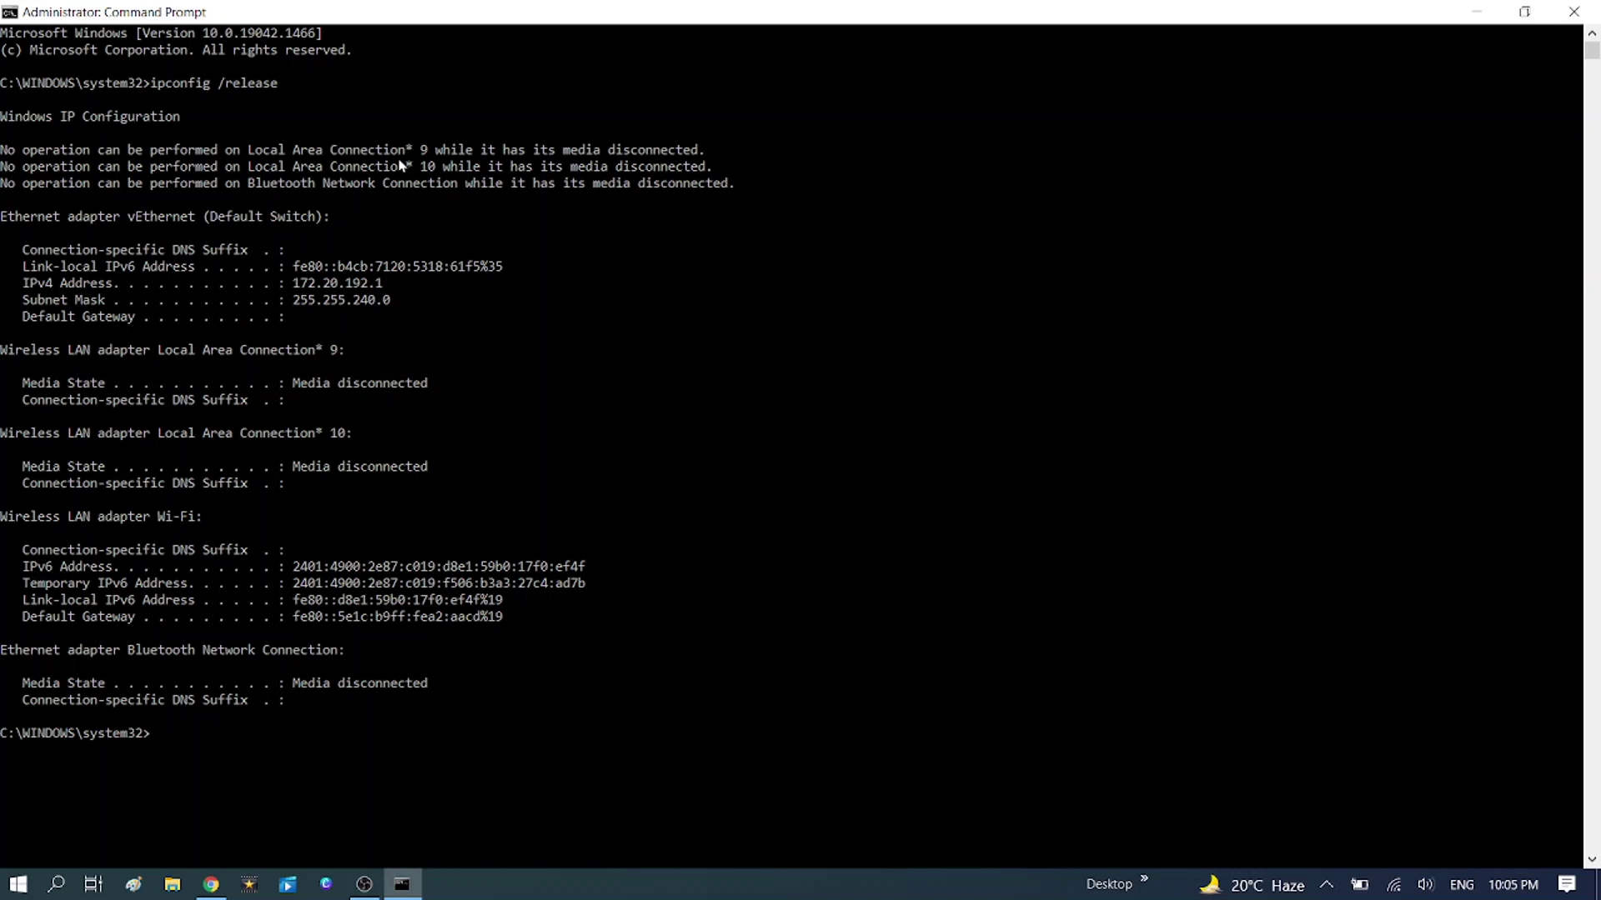
Step: Renew the IP configuration with the command ipconfig /renew and review its output
text(ip)
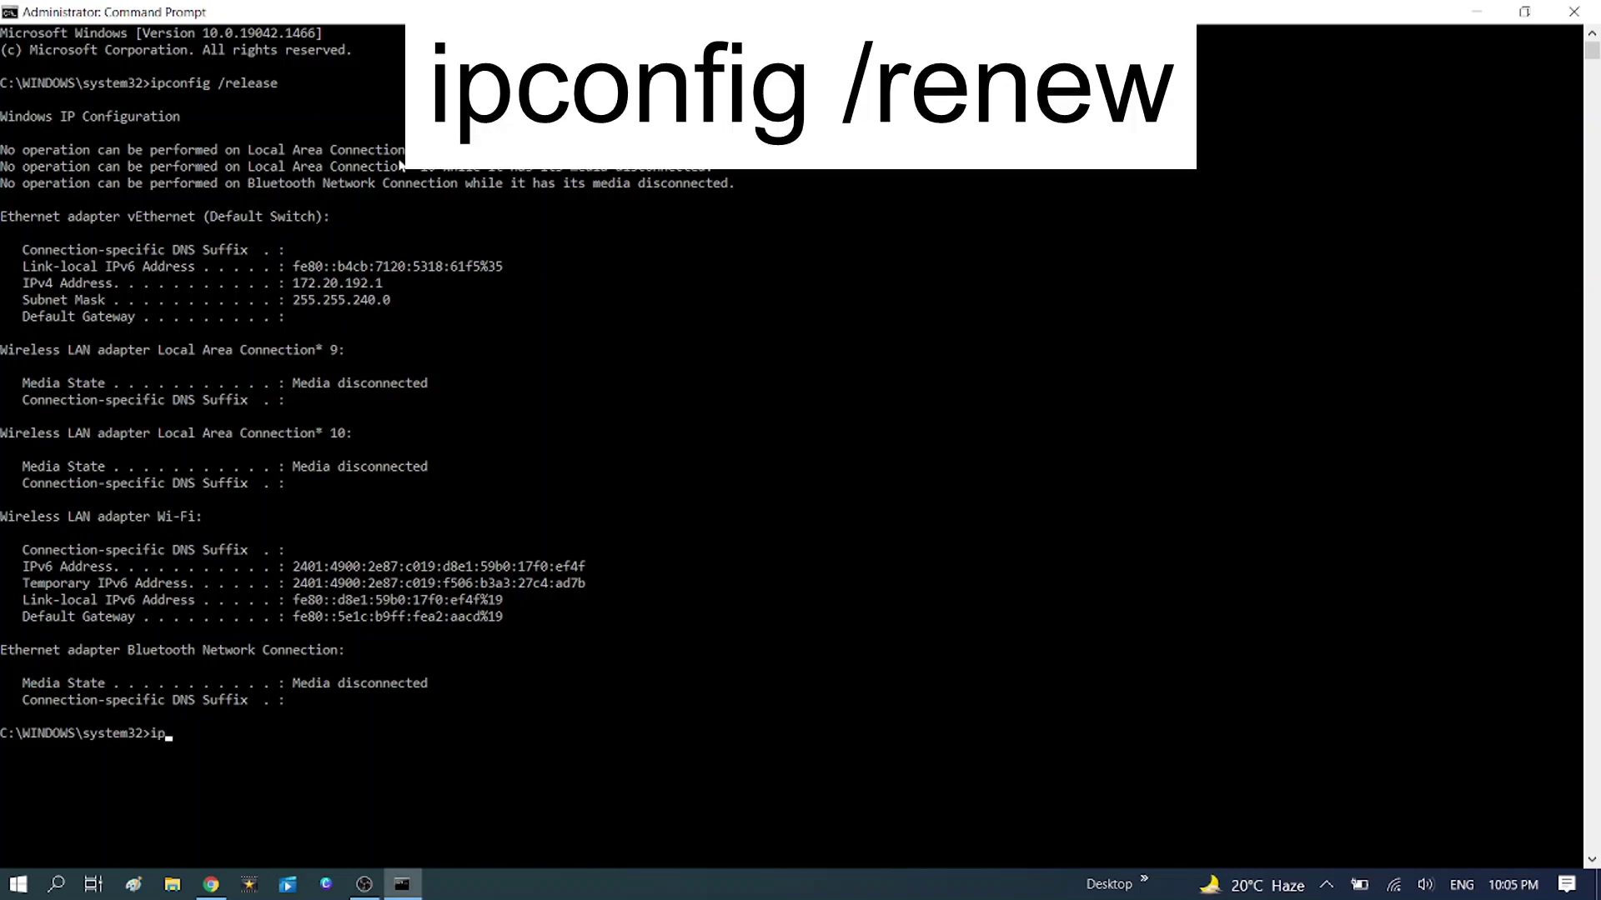
text(config /renew)
key(Return)
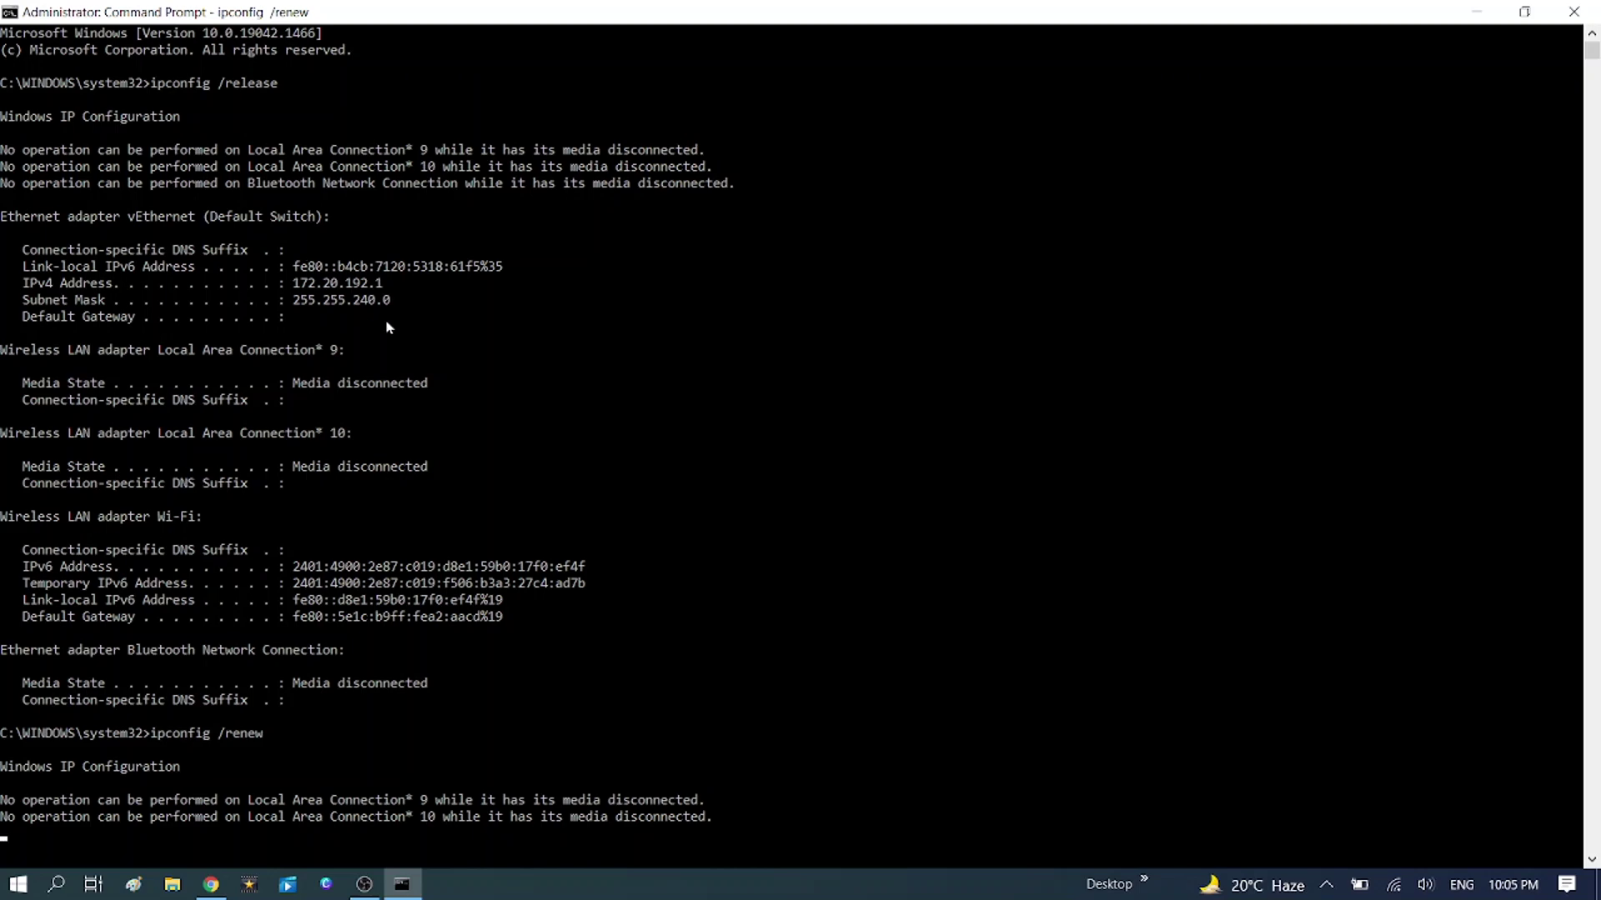
scroll(388, 328, down, 2)
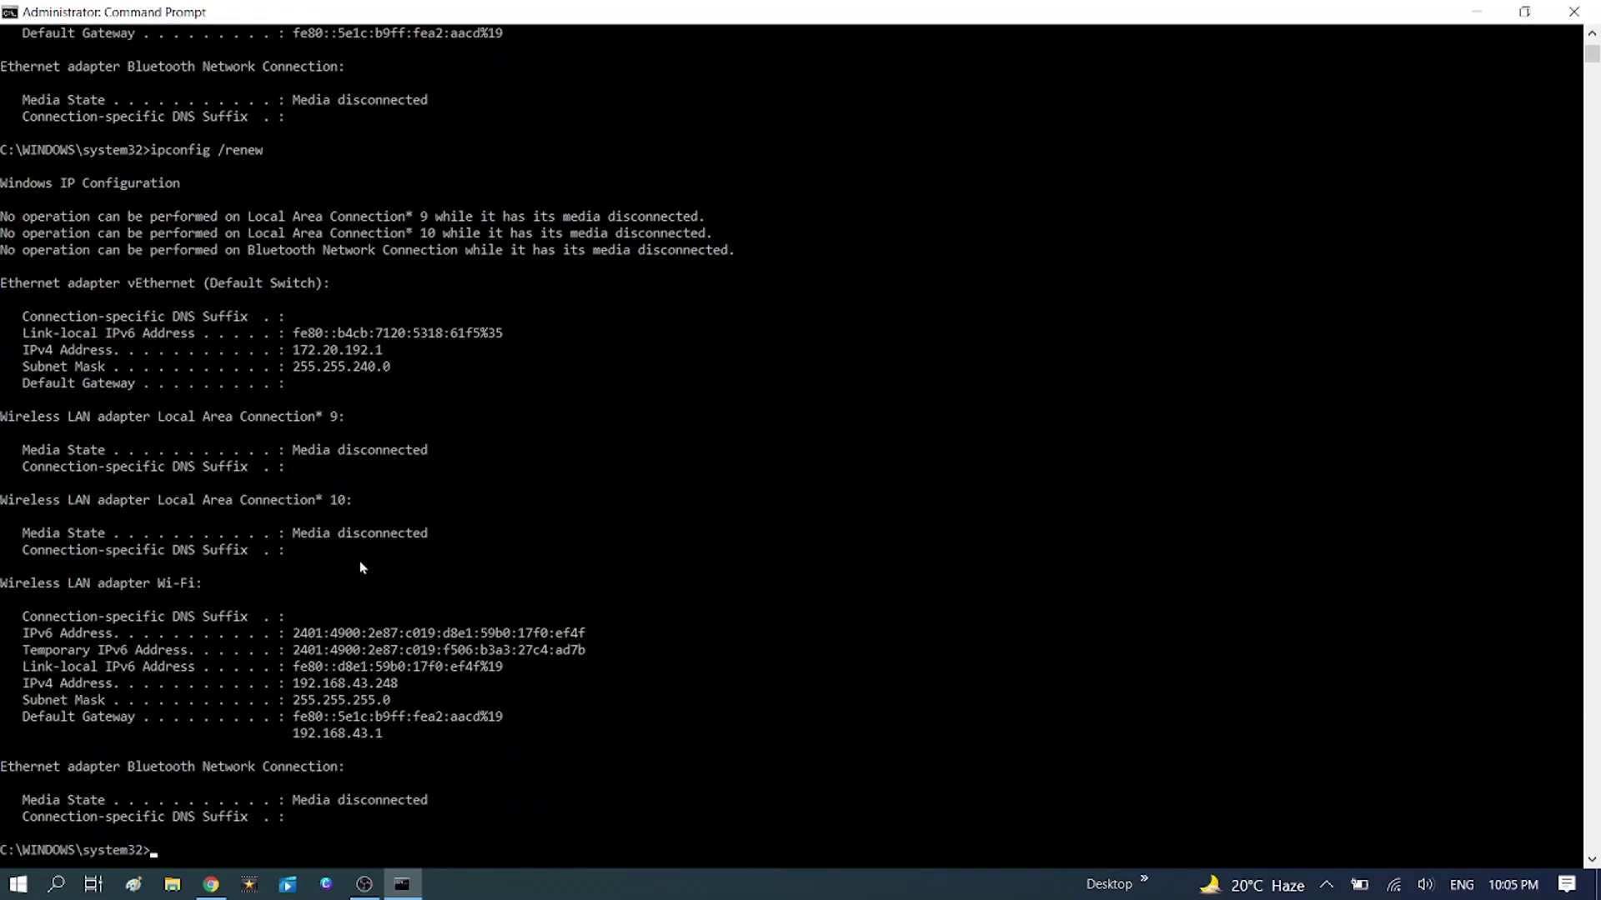
scroll(361, 567, down, 2)
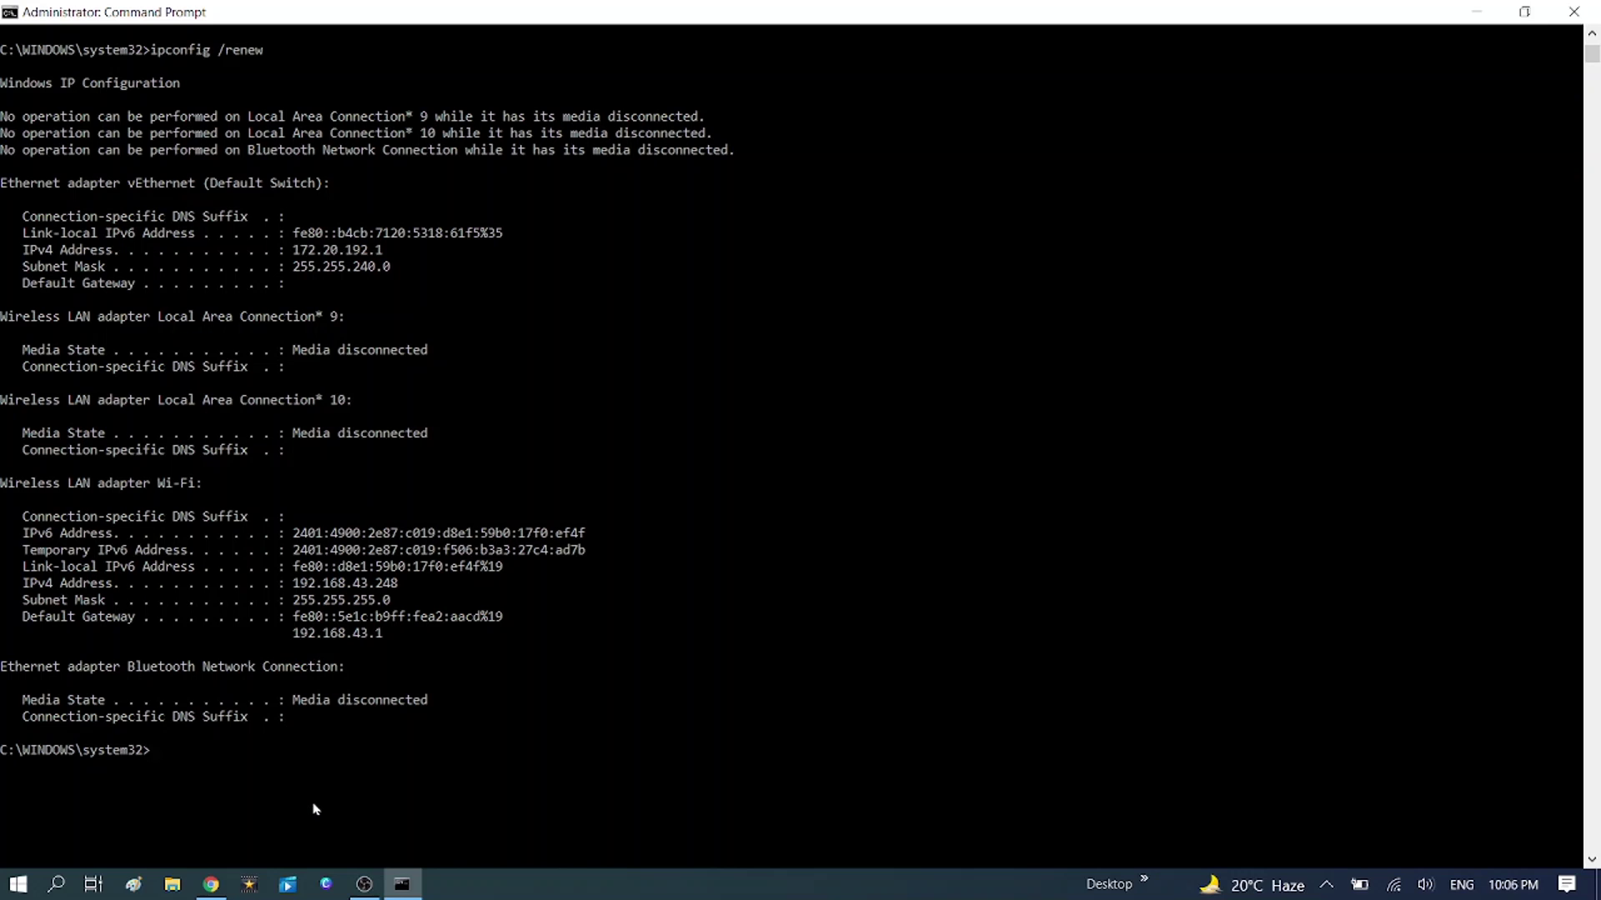
Step: Clear the DNS resolver cache with the command ipconfig /flushdns
text(ip)
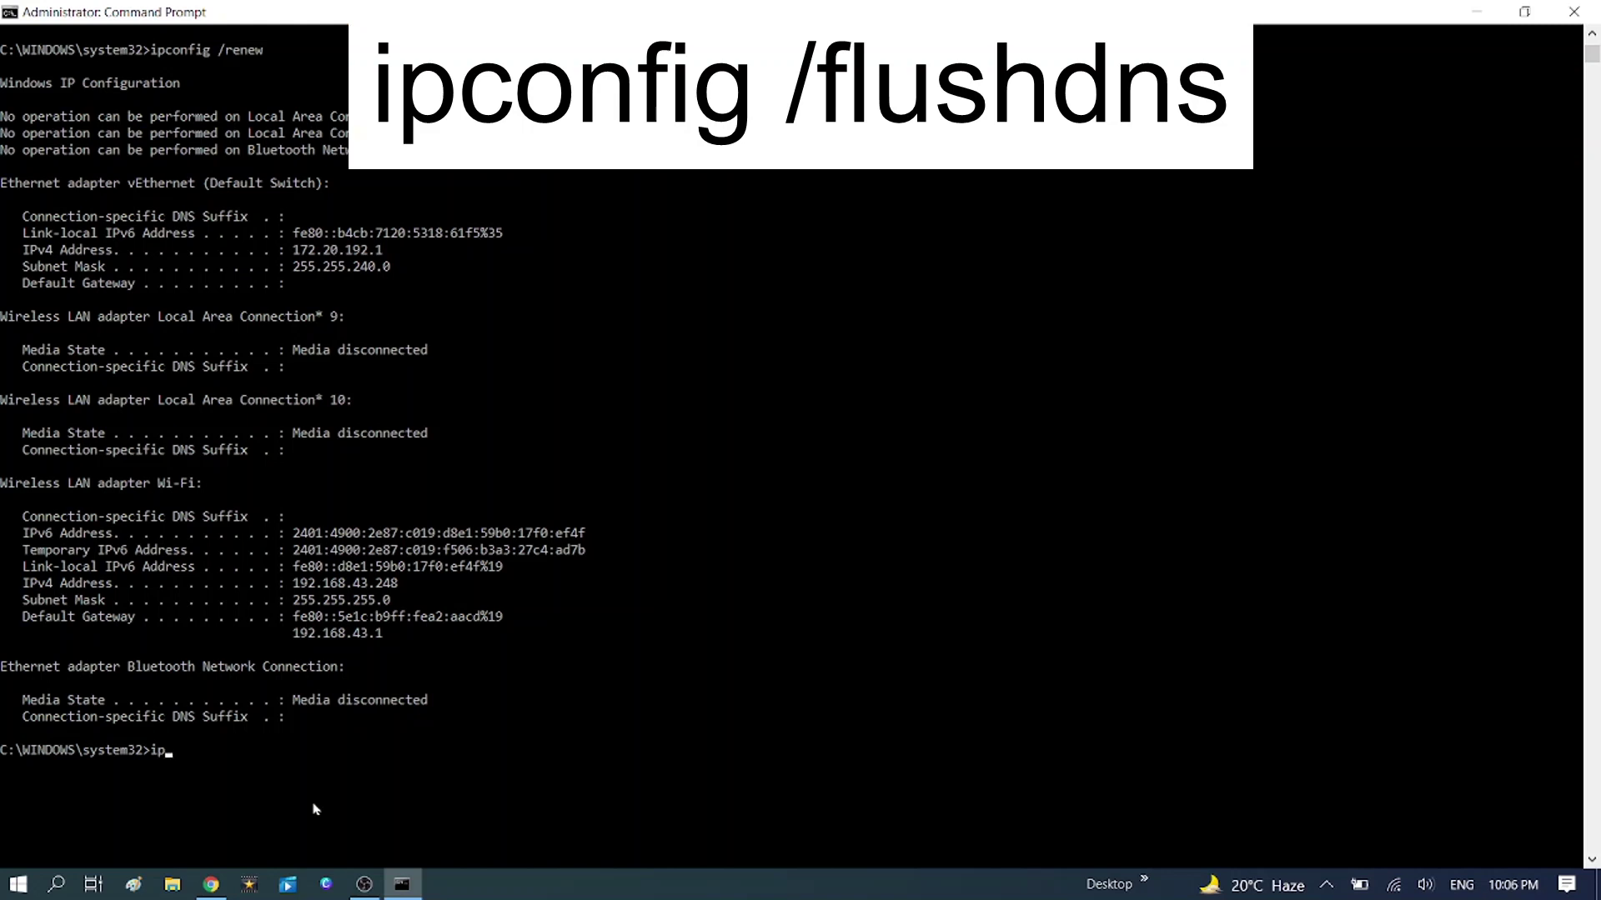
text(config /flushdns)
key(Return)
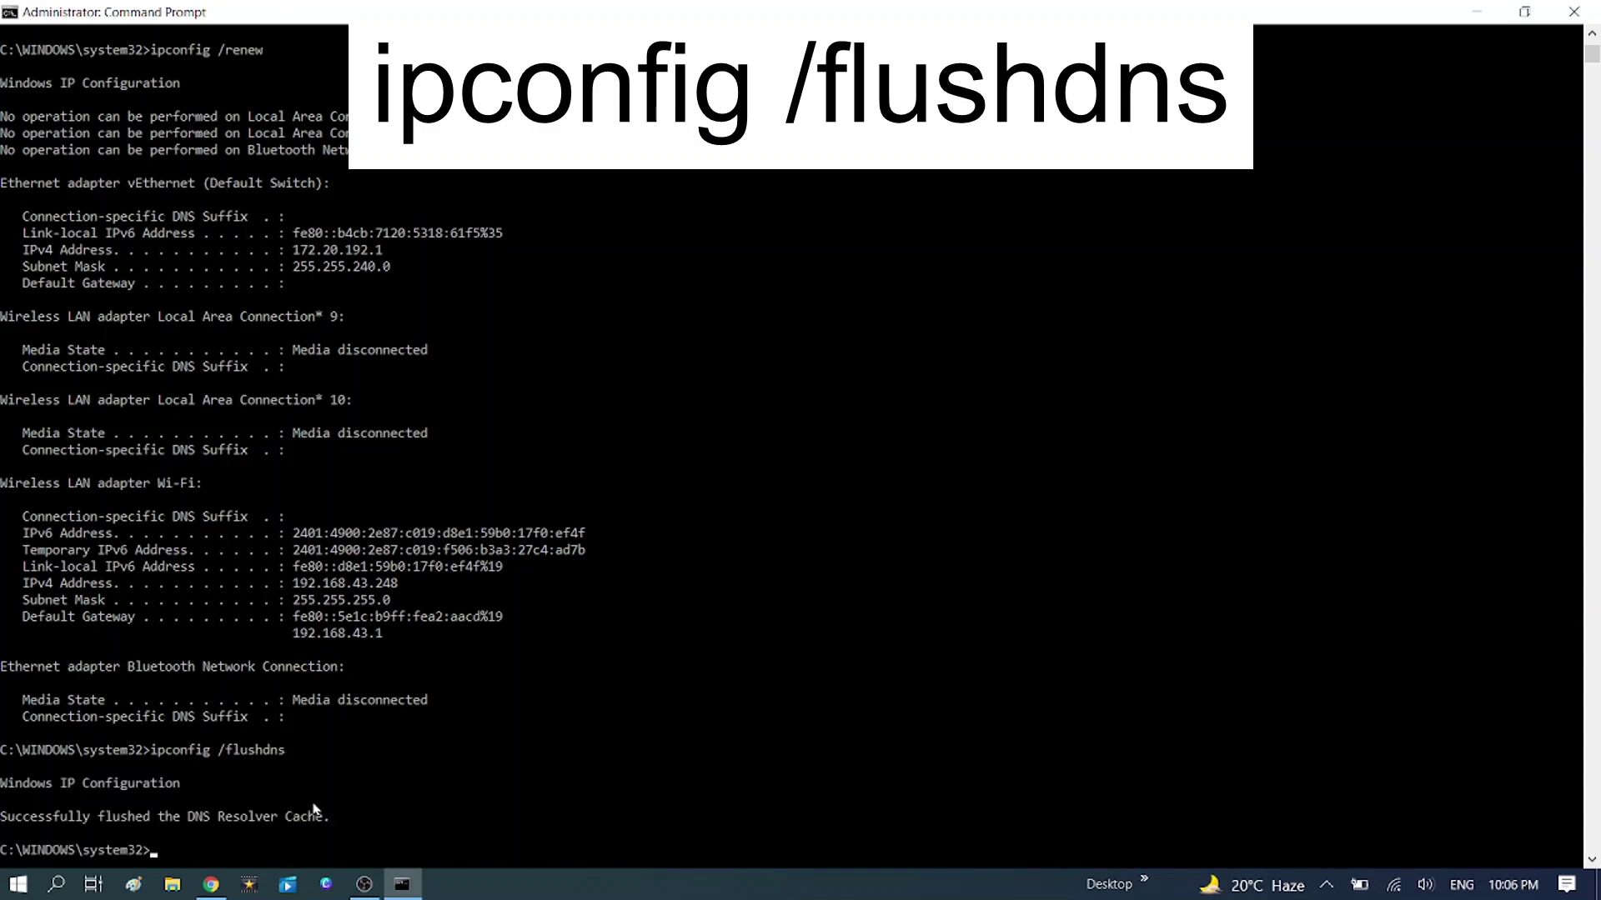
Step: Check the DNS flush output and close Command Prompt with the command exit
scroll(341, 771, down, 1)
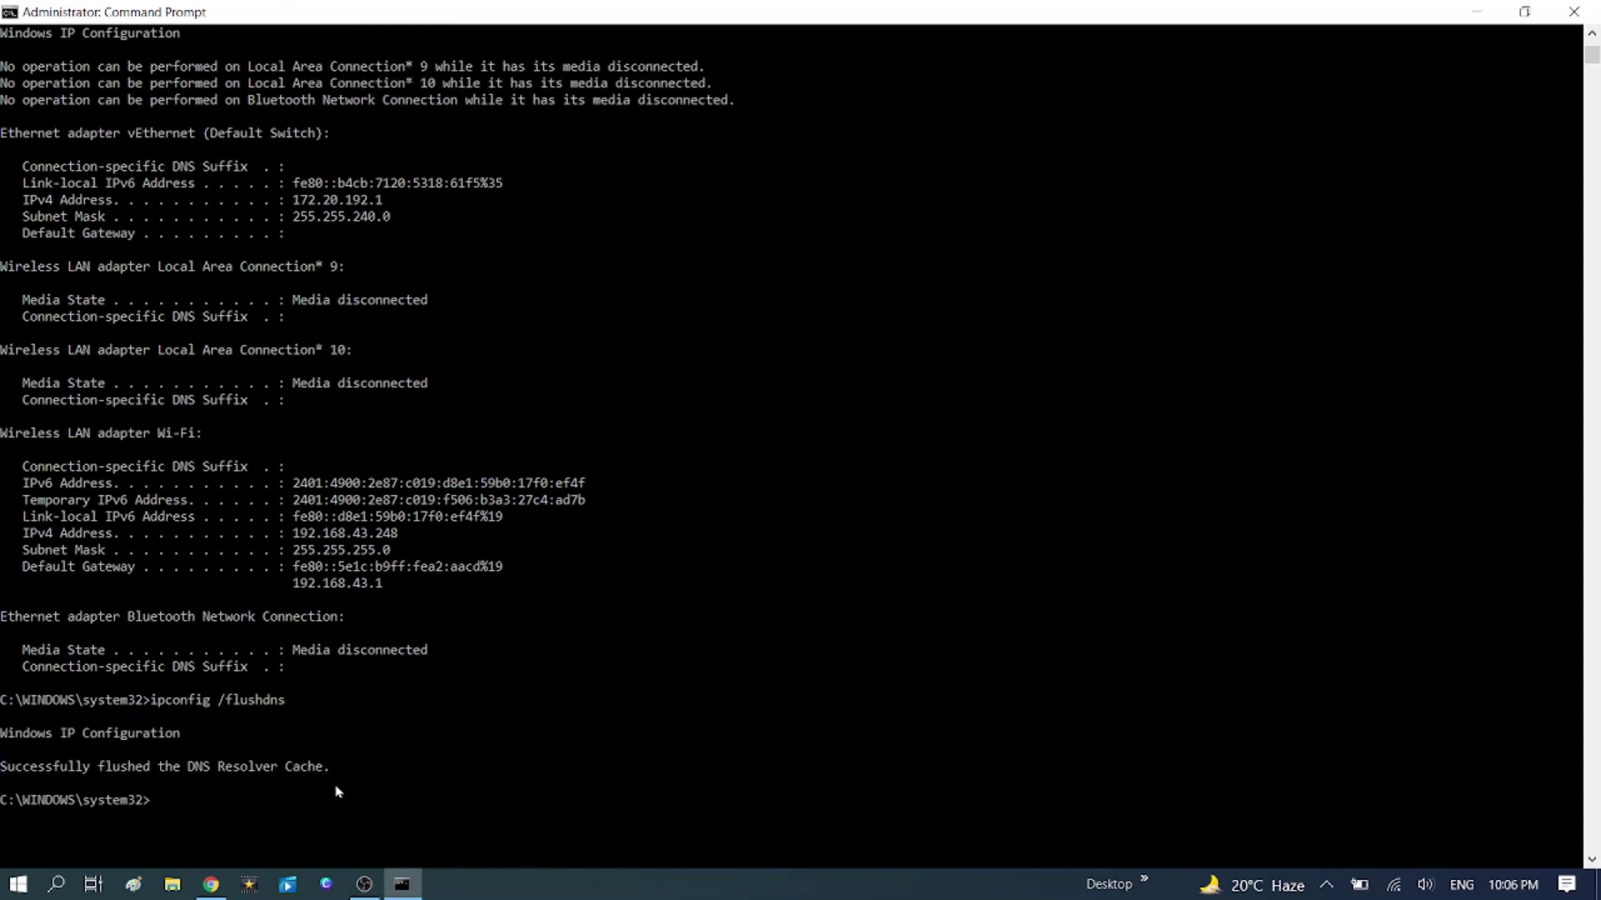
drag(2, 765, 282, 769)
click(311, 766)
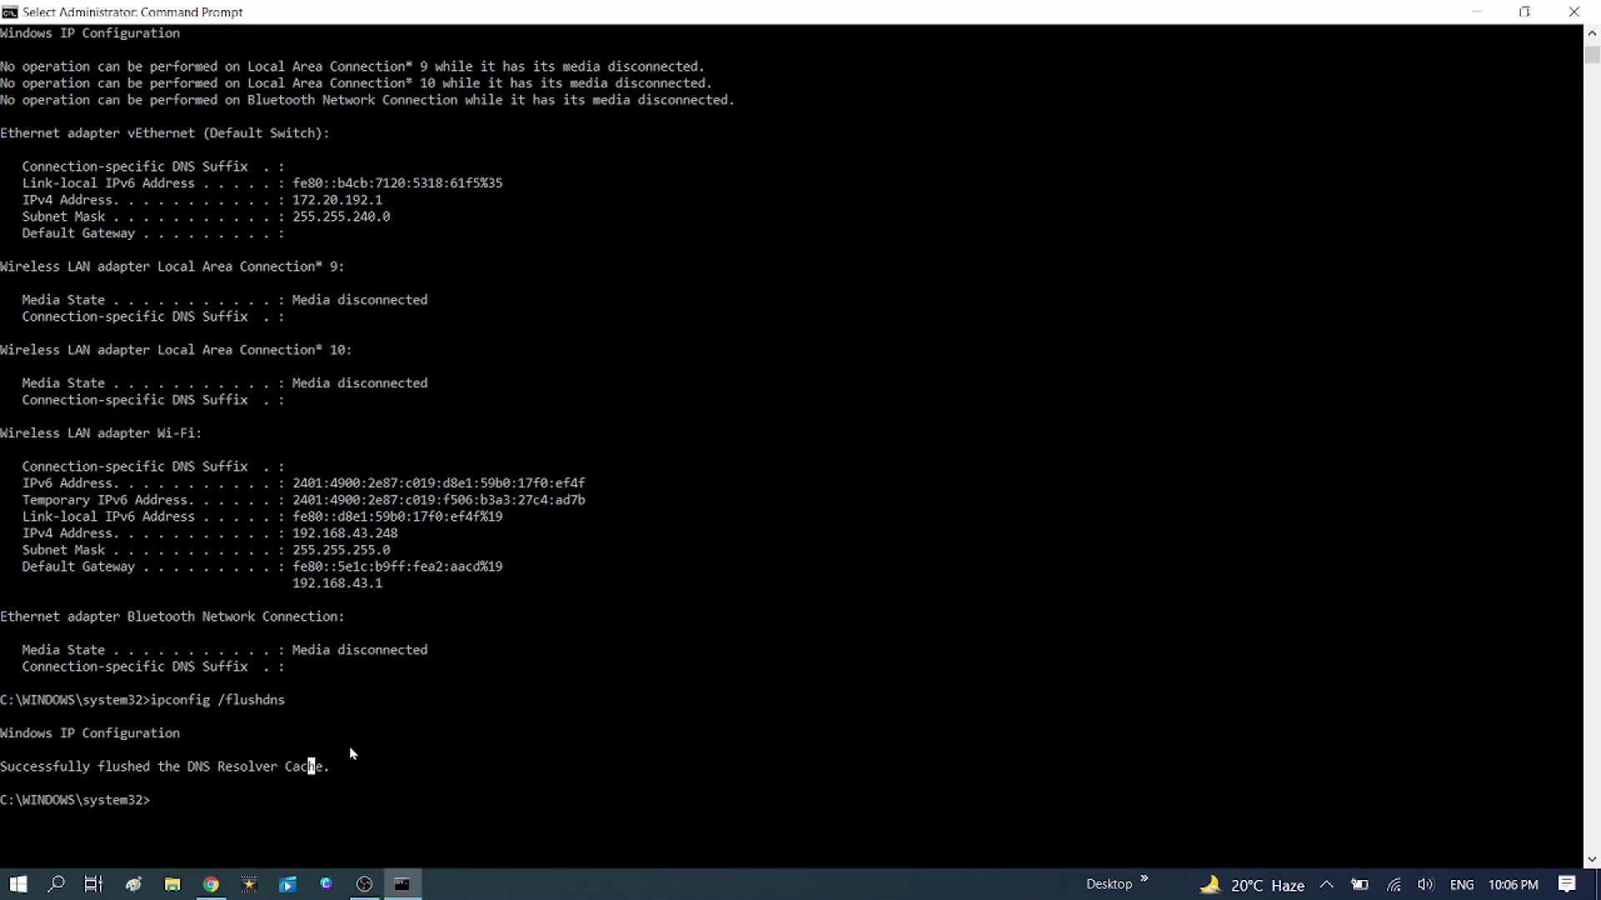
text(e)
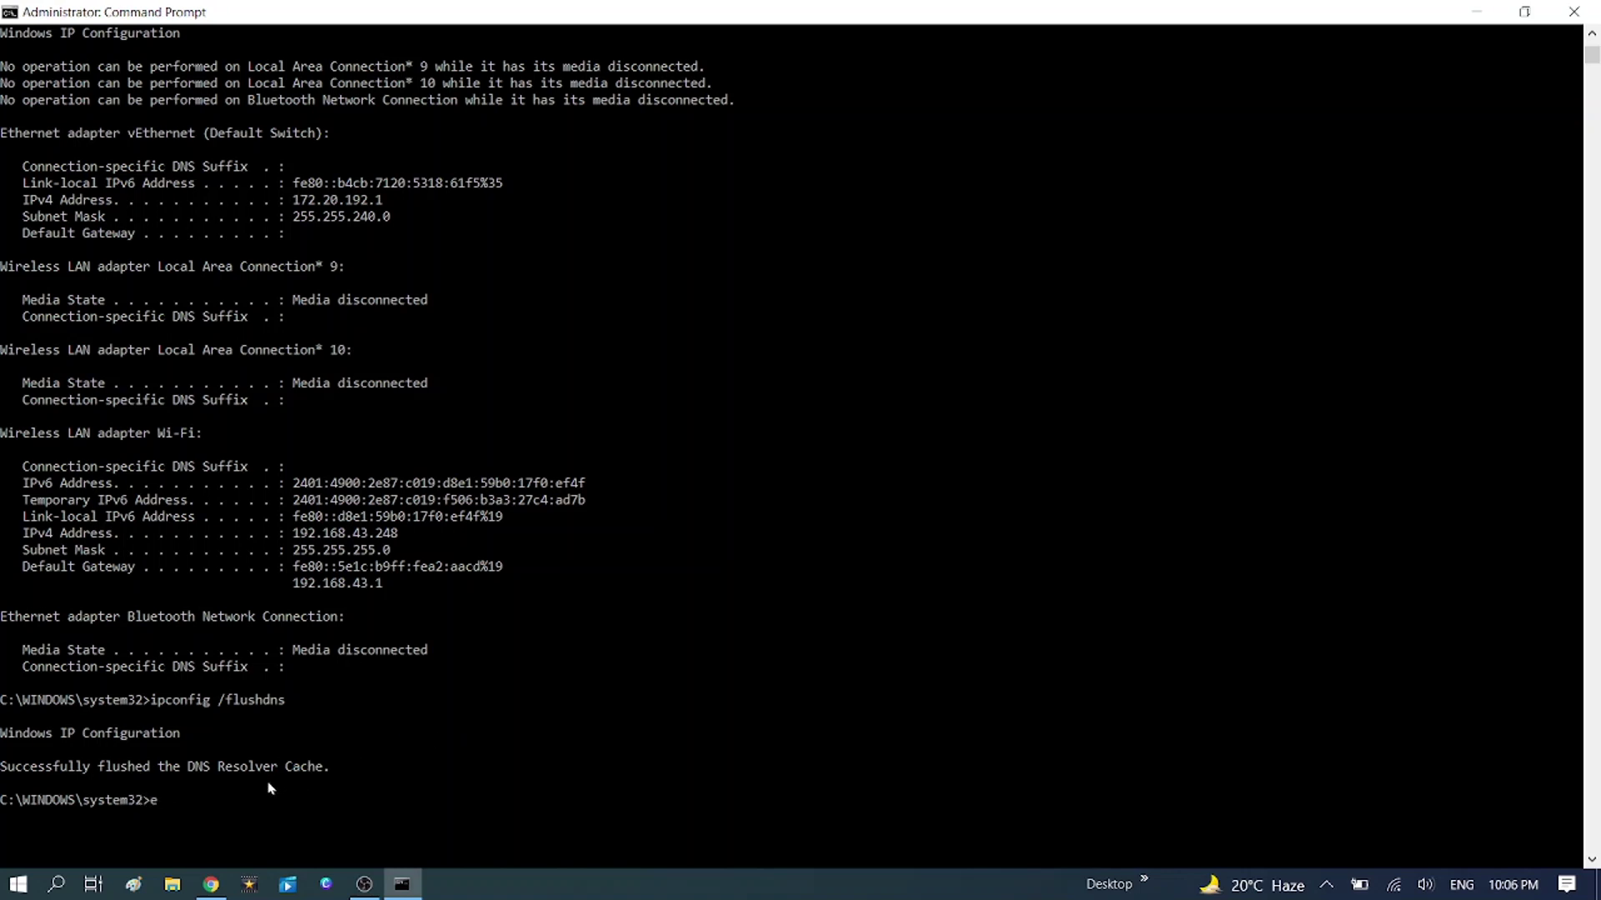
text(xit)
key(Return)
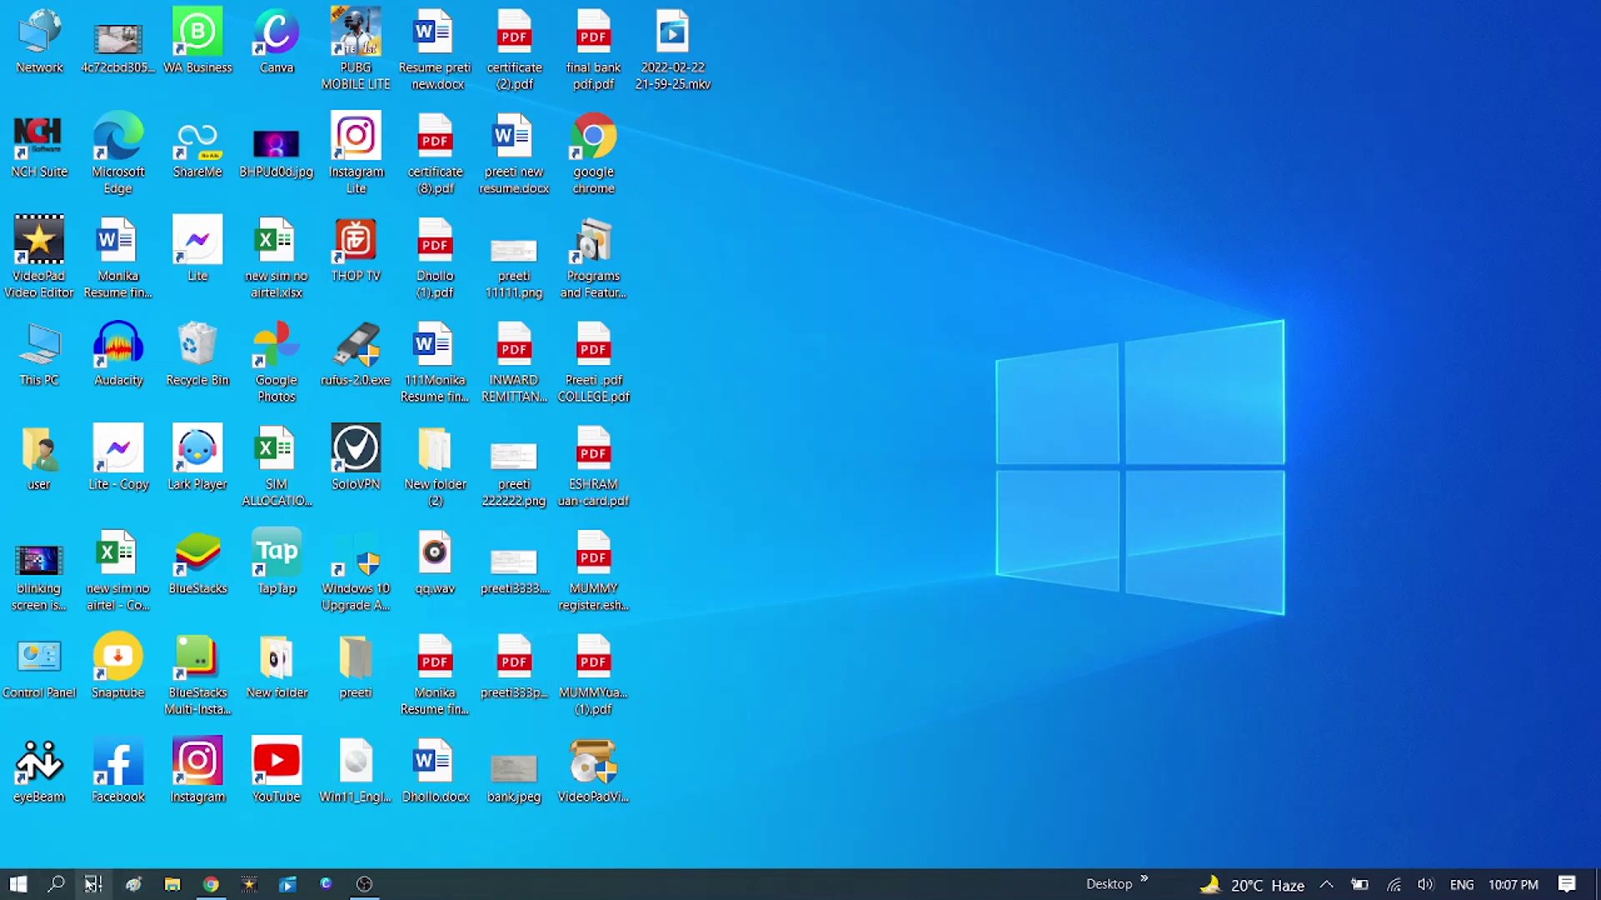
Step: Search Windows for dev, open Device Manager in a maximized window and expand the Network adapters category
click(58, 886)
text(dev)
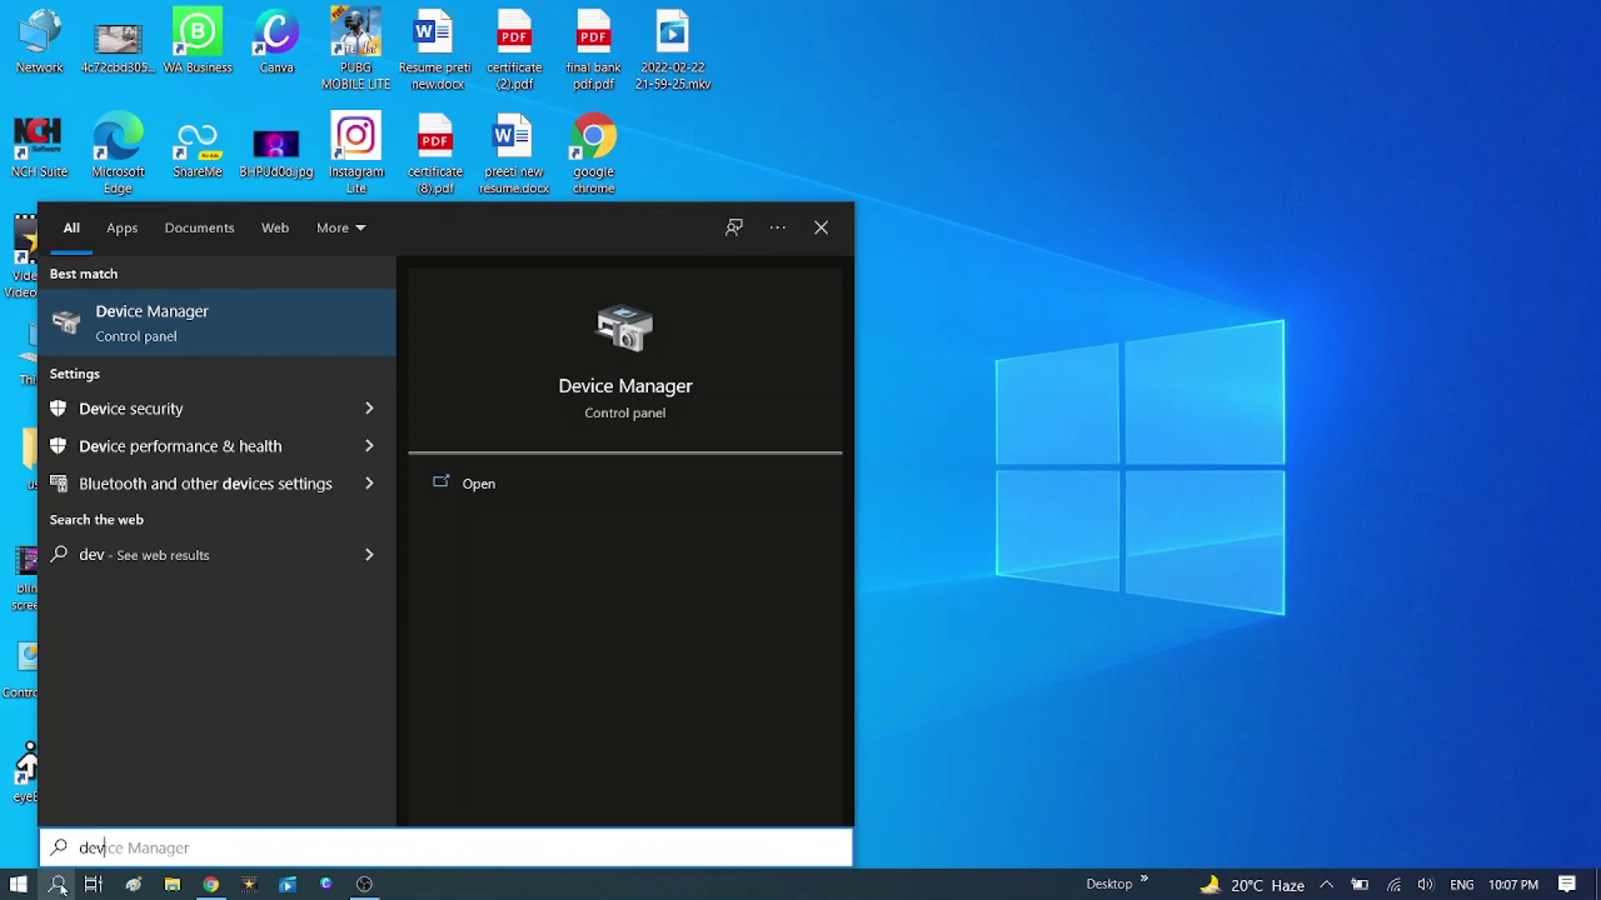
click(203, 317)
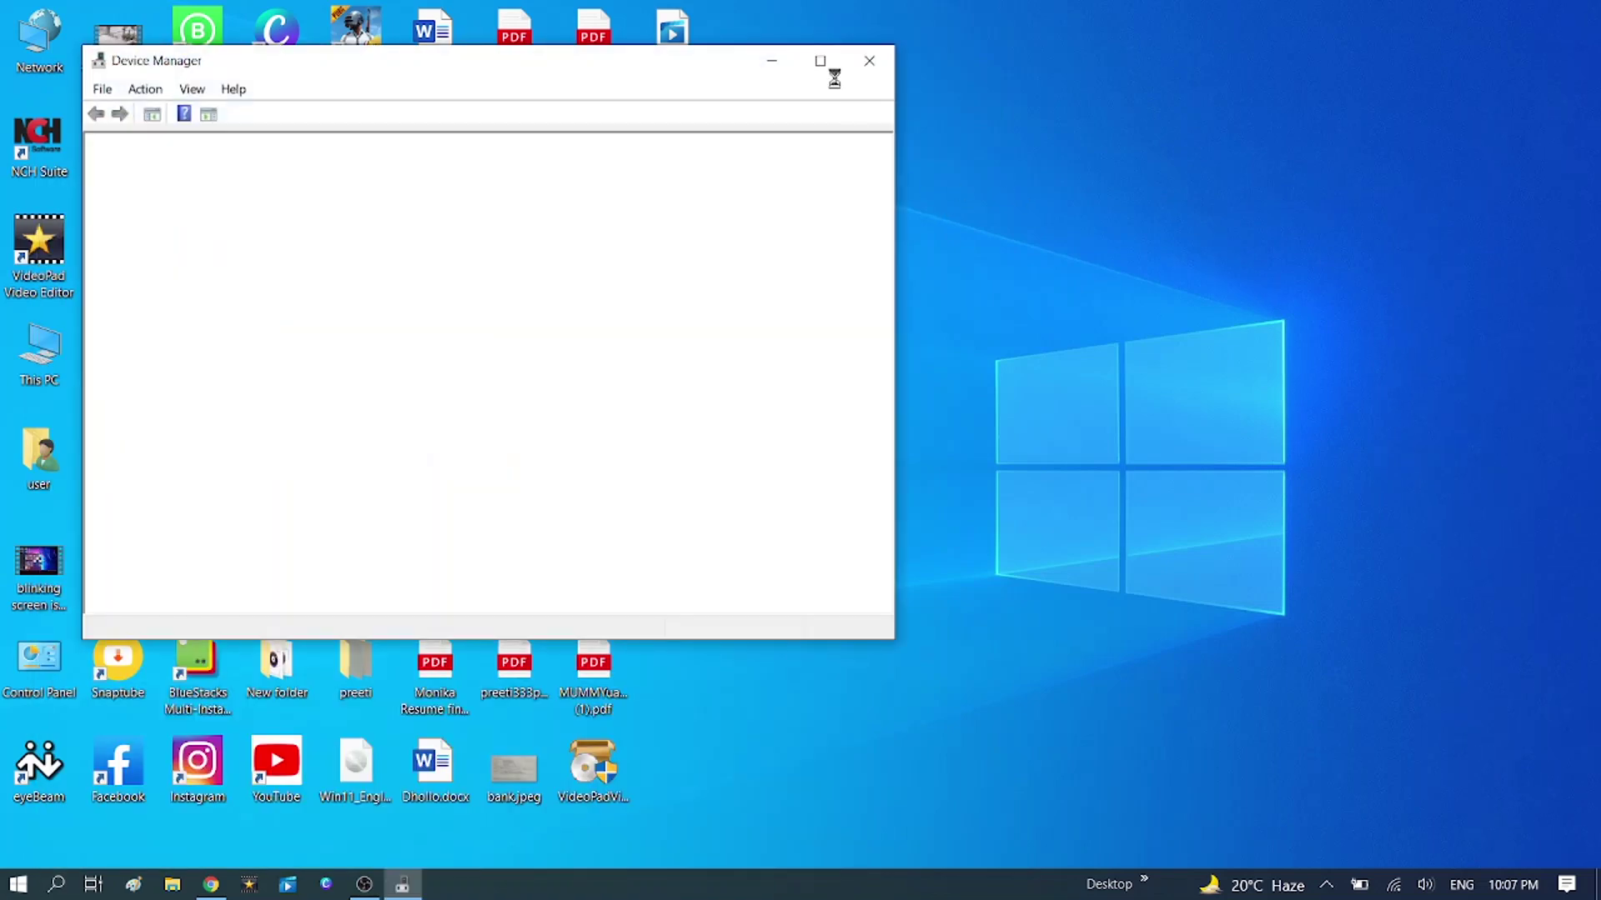
drag(621, 72, 807, 118)
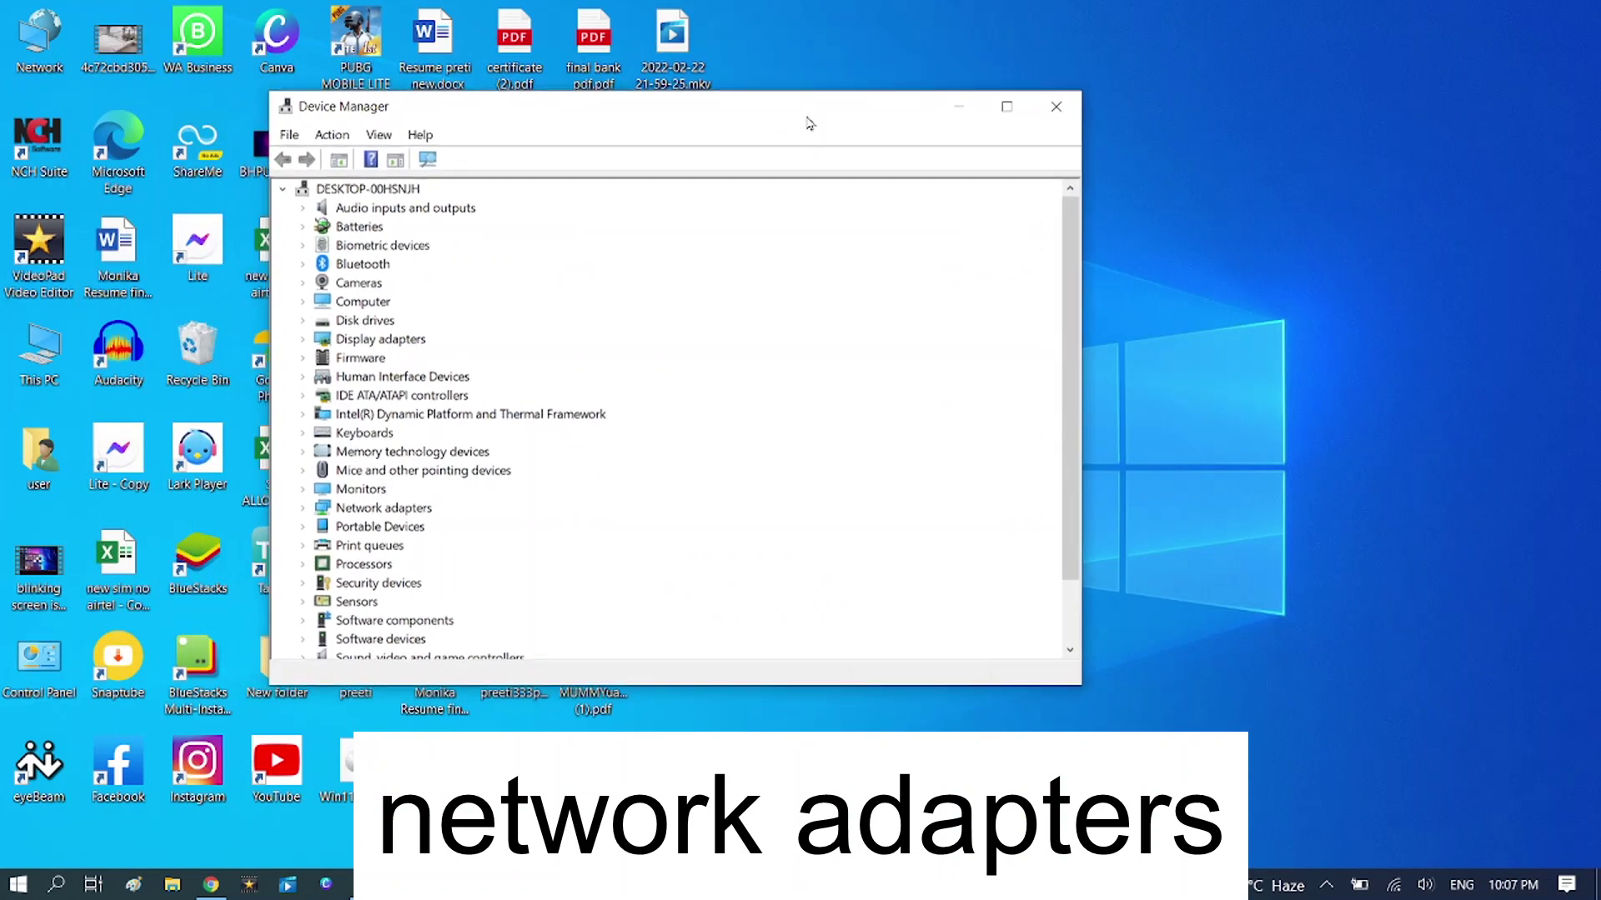
click(1006, 107)
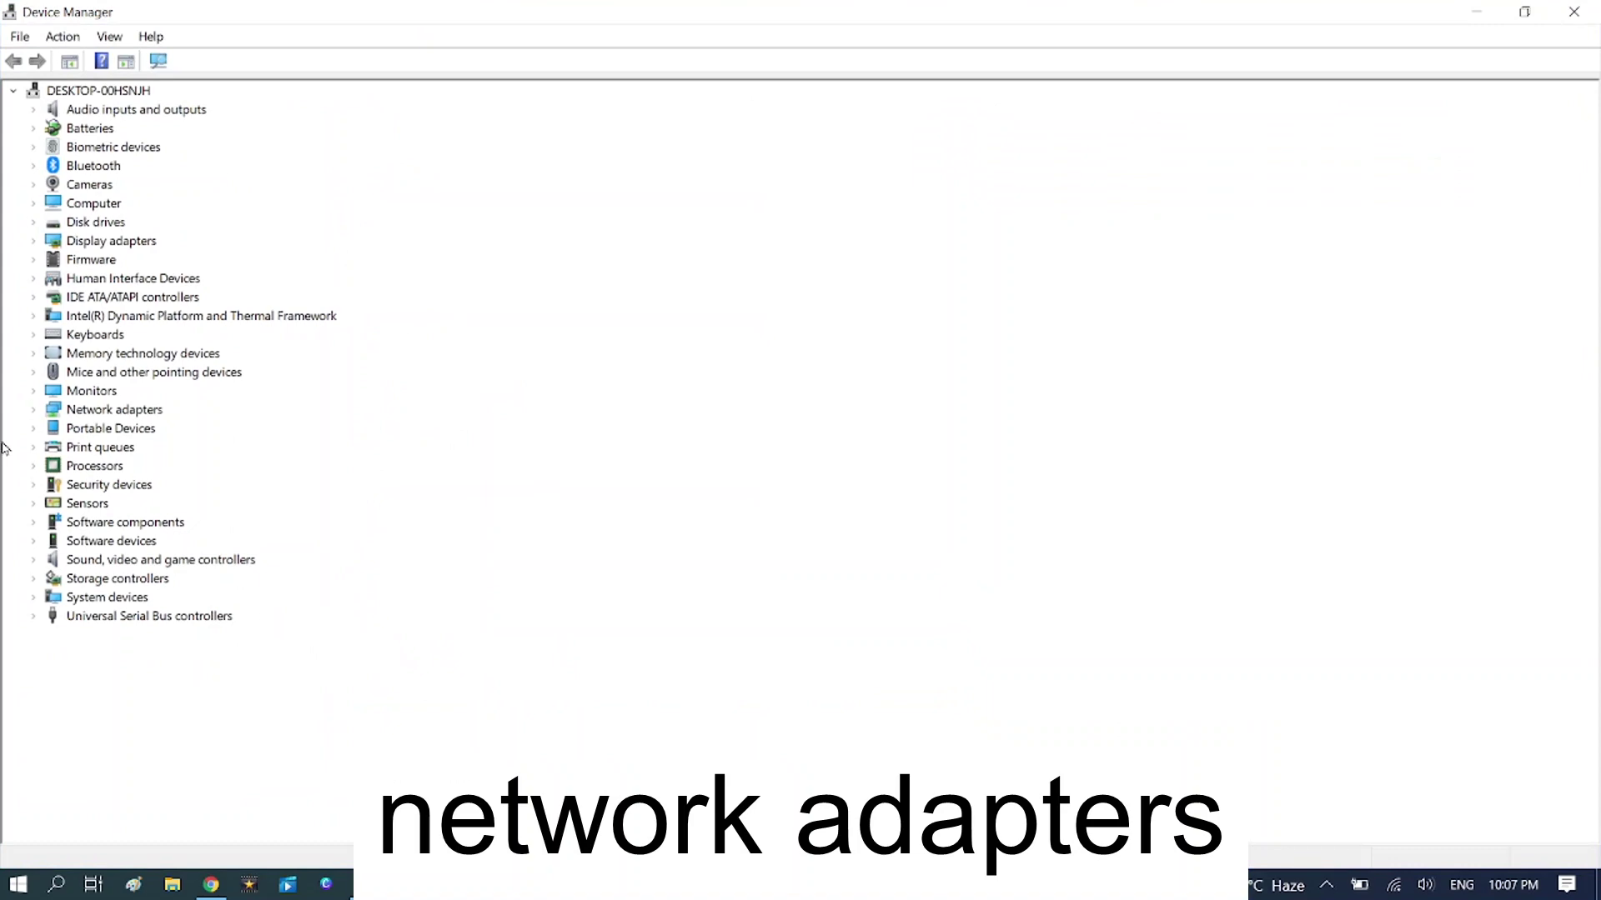
click(34, 410)
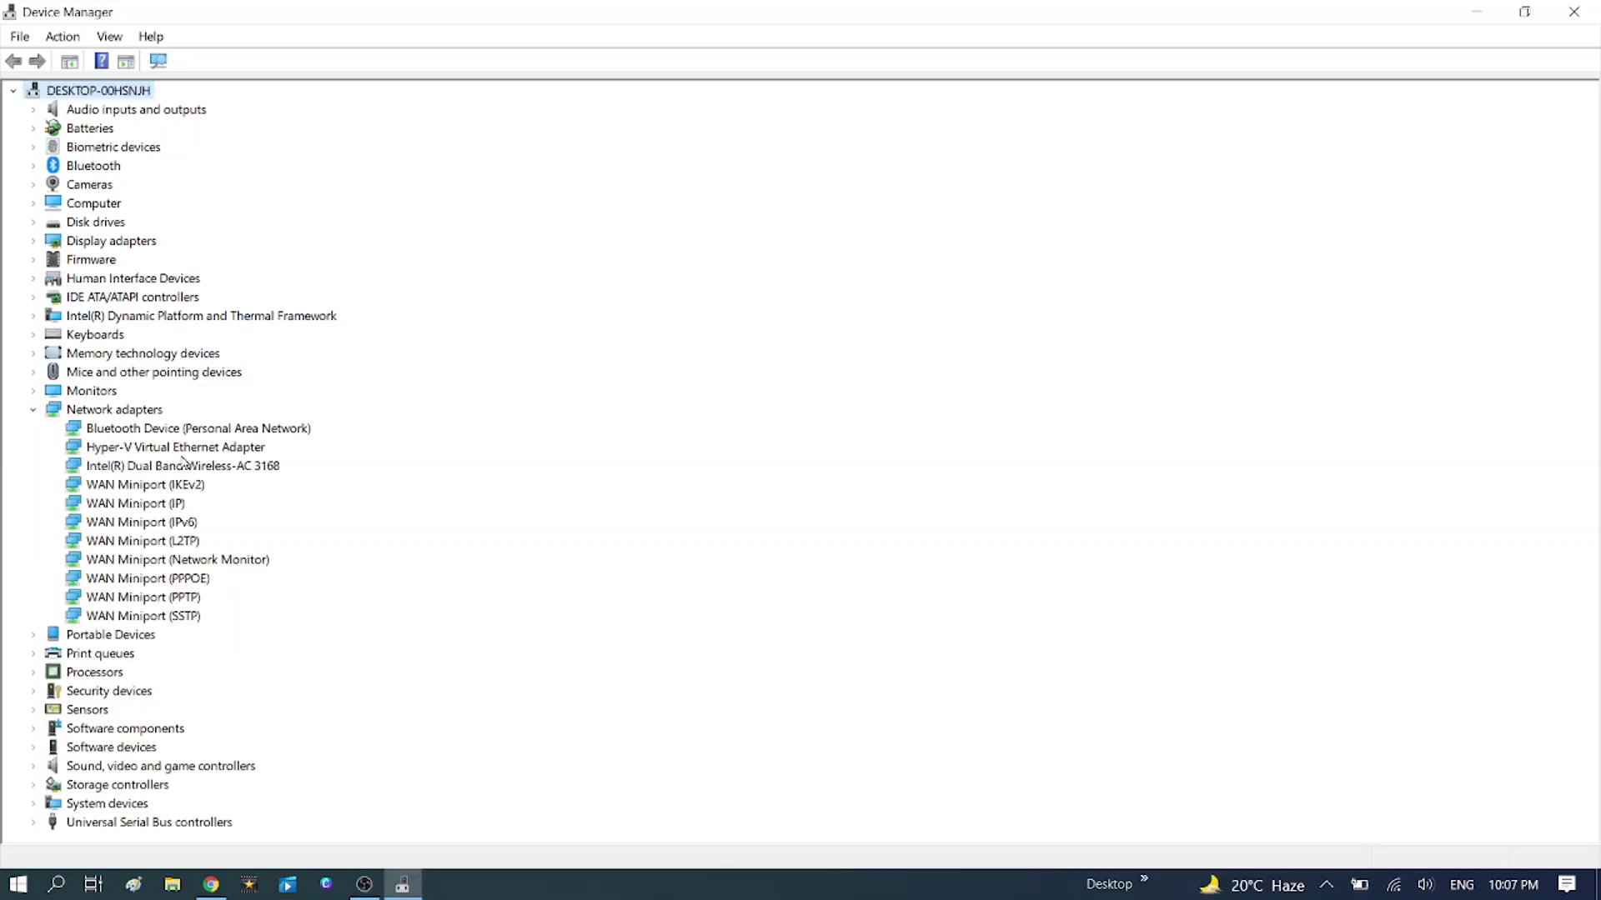
Step: Try a manual driver update for the Intel(R) Dual Band Wireless-AC 3168, picking the Intel model from the available drivers, and cancel the wizard
click(125, 465)
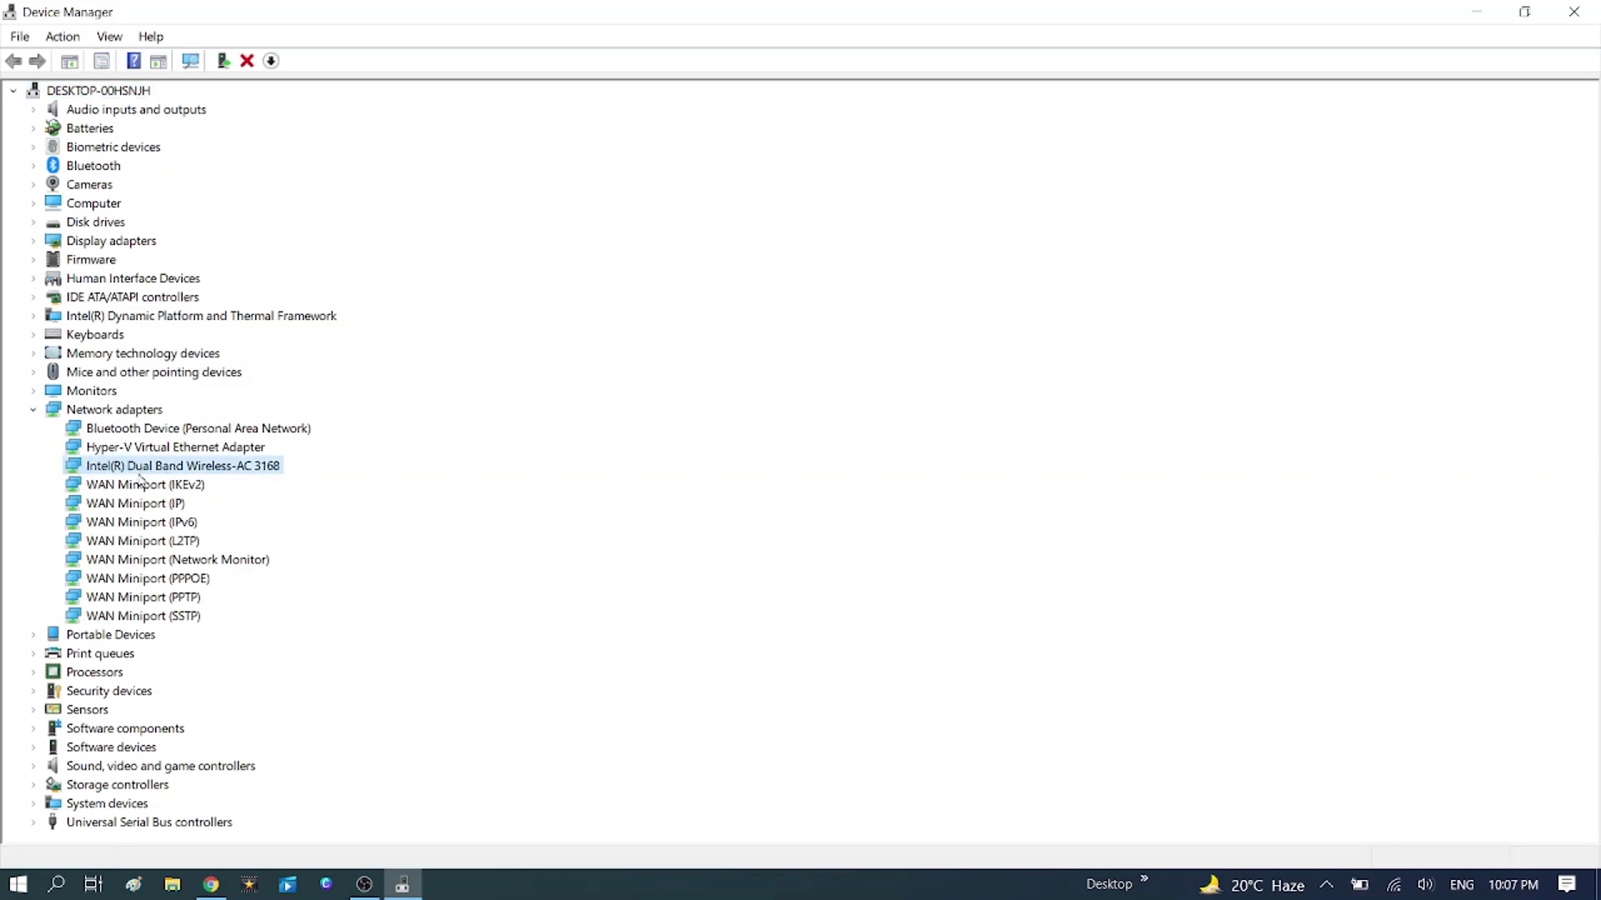
right_click(193, 469)
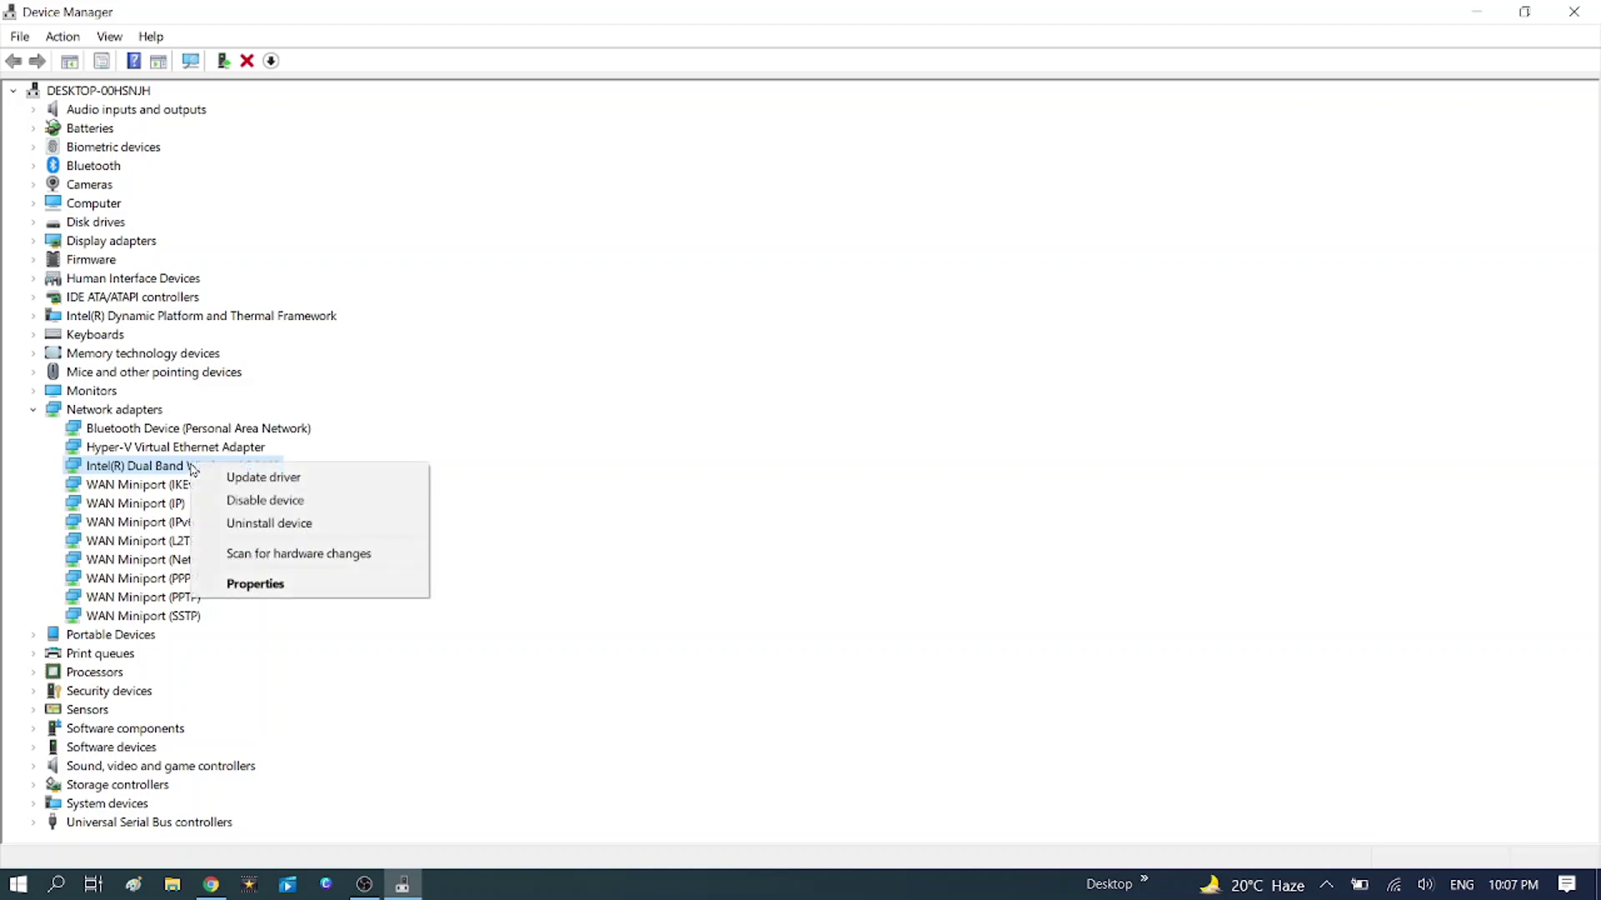
click(273, 481)
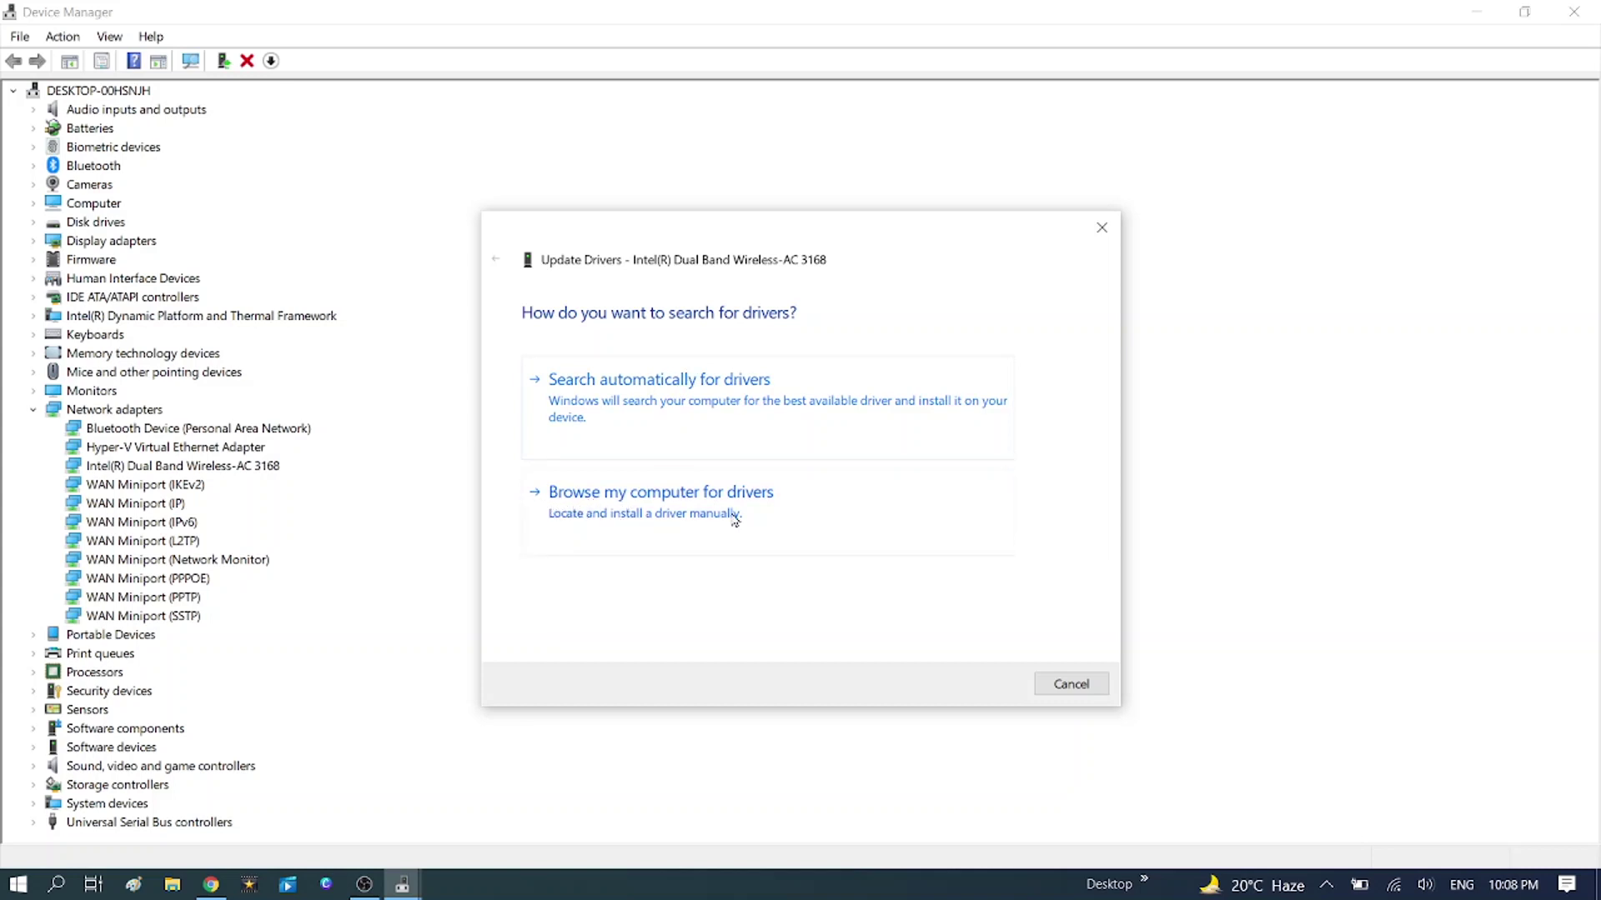
click(684, 509)
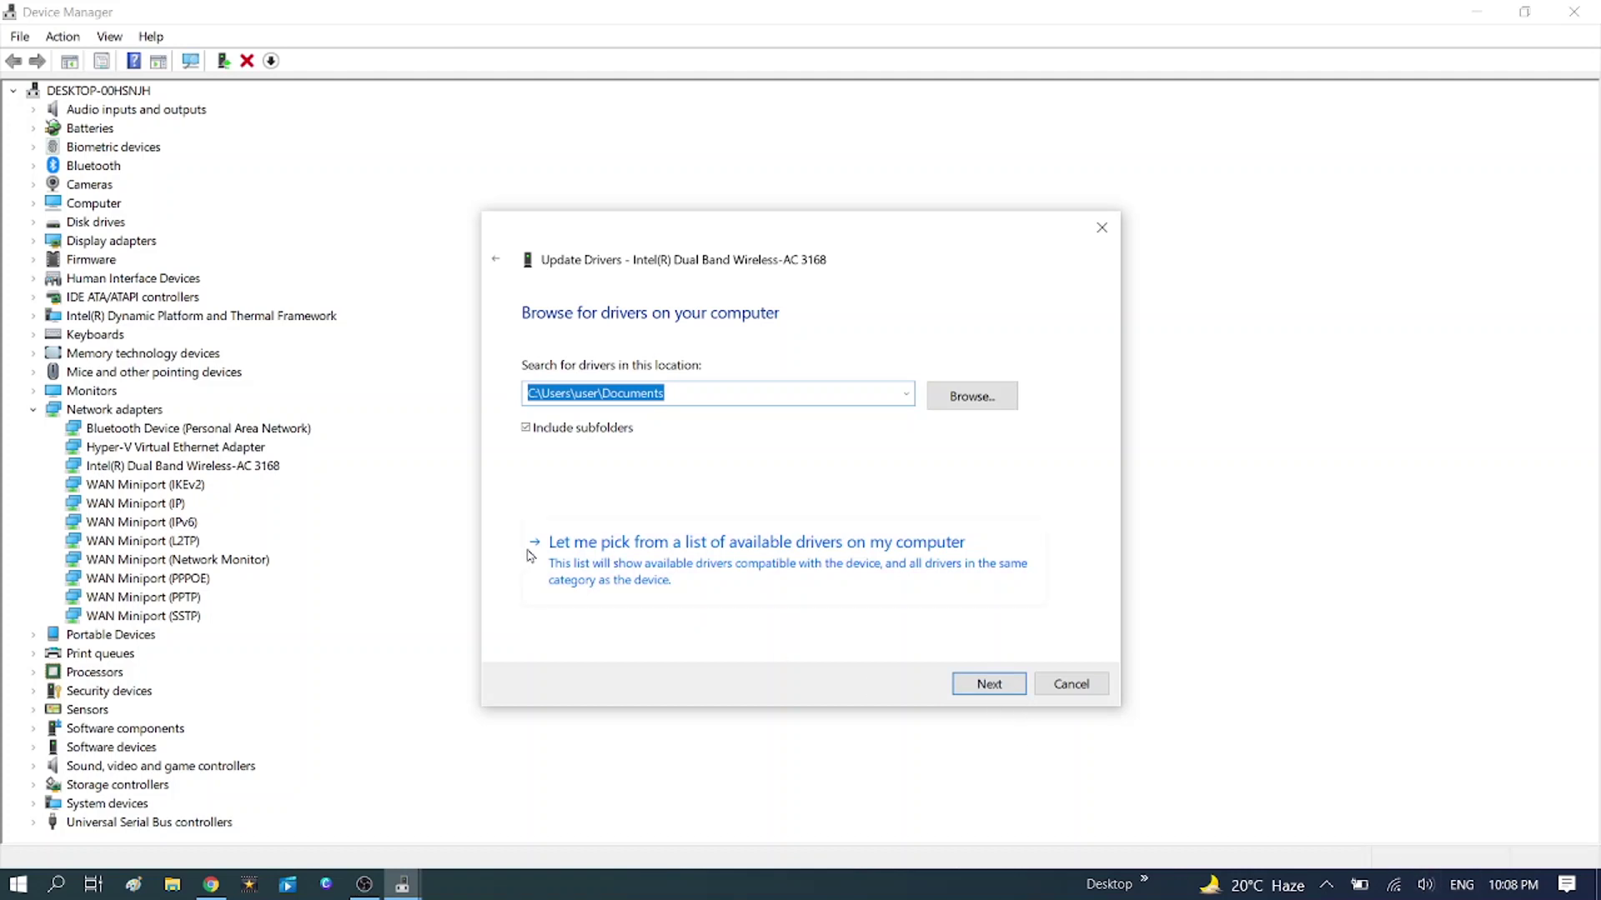
click(608, 564)
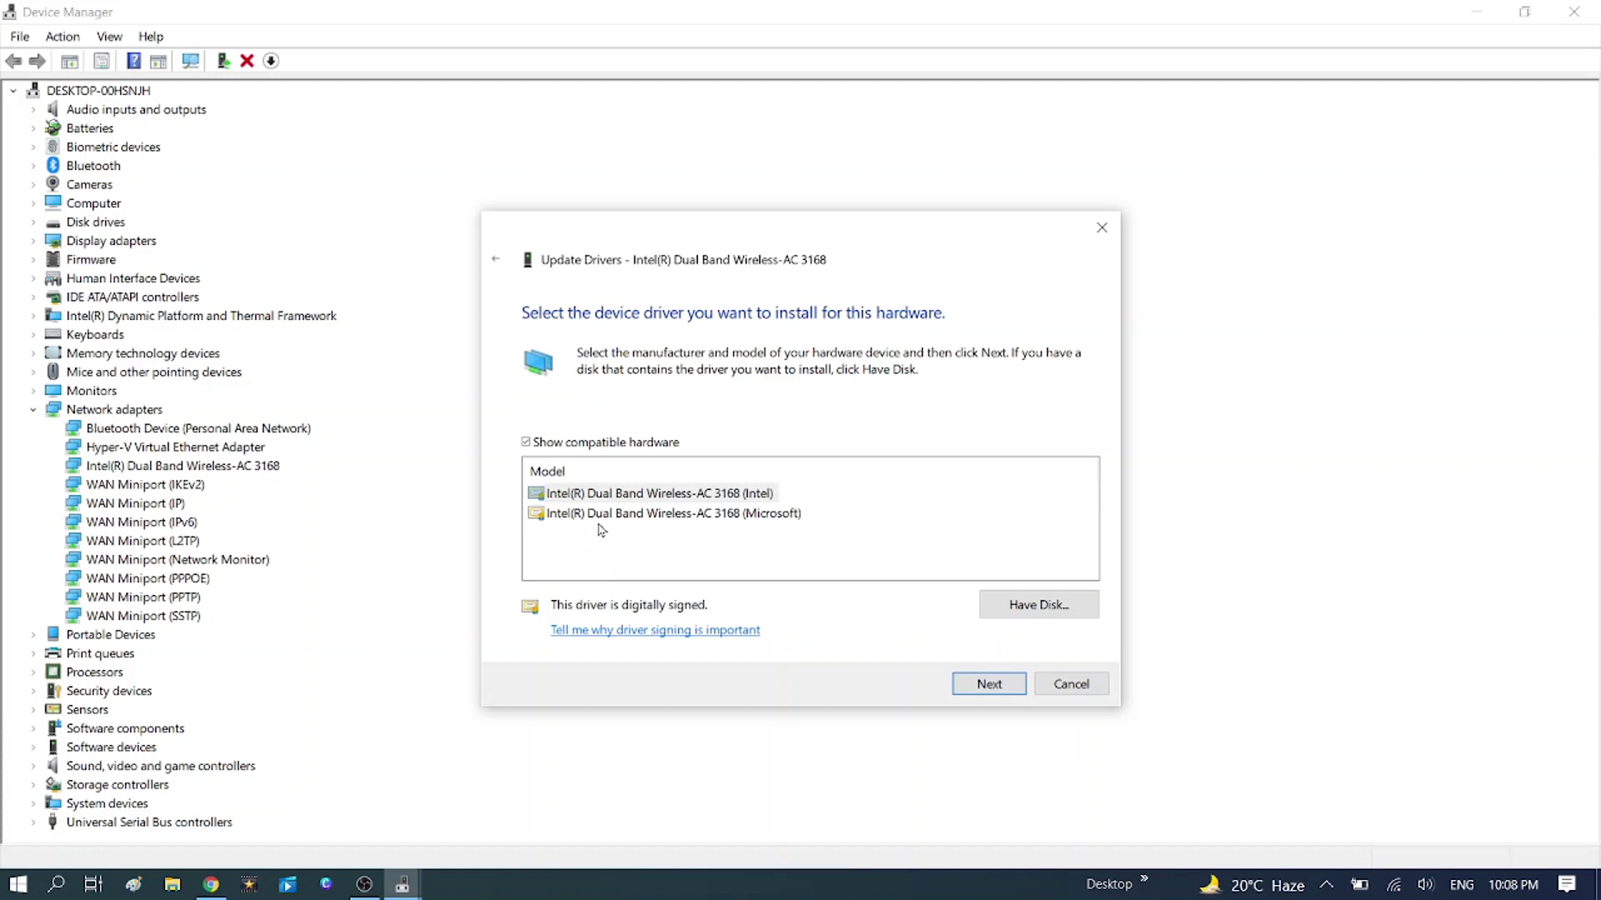
click(631, 495)
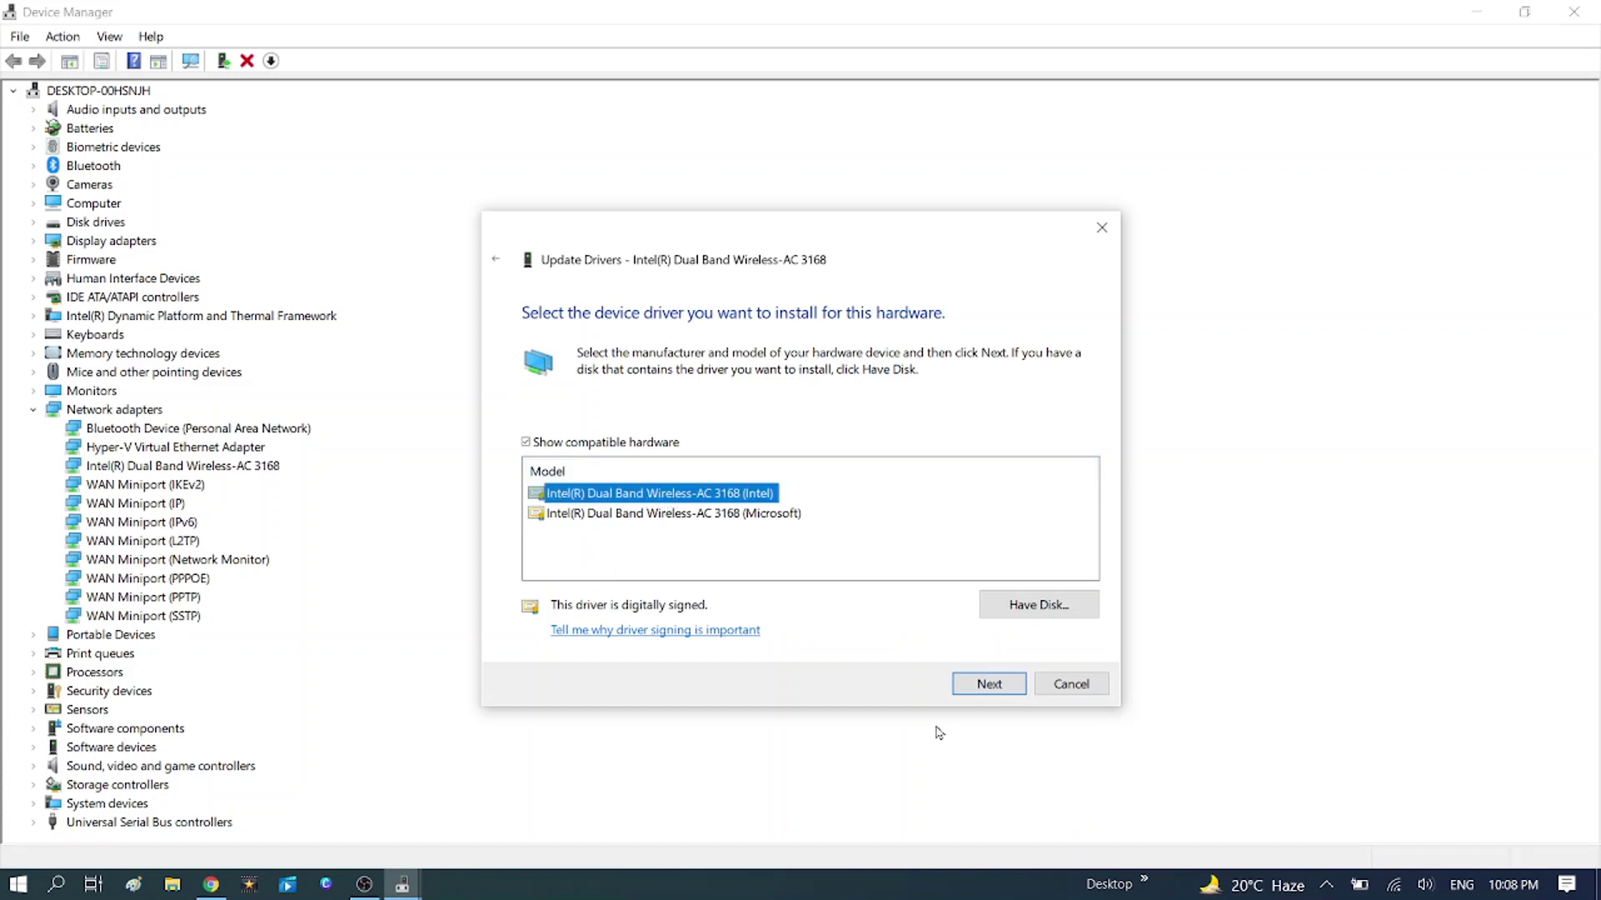
click(977, 688)
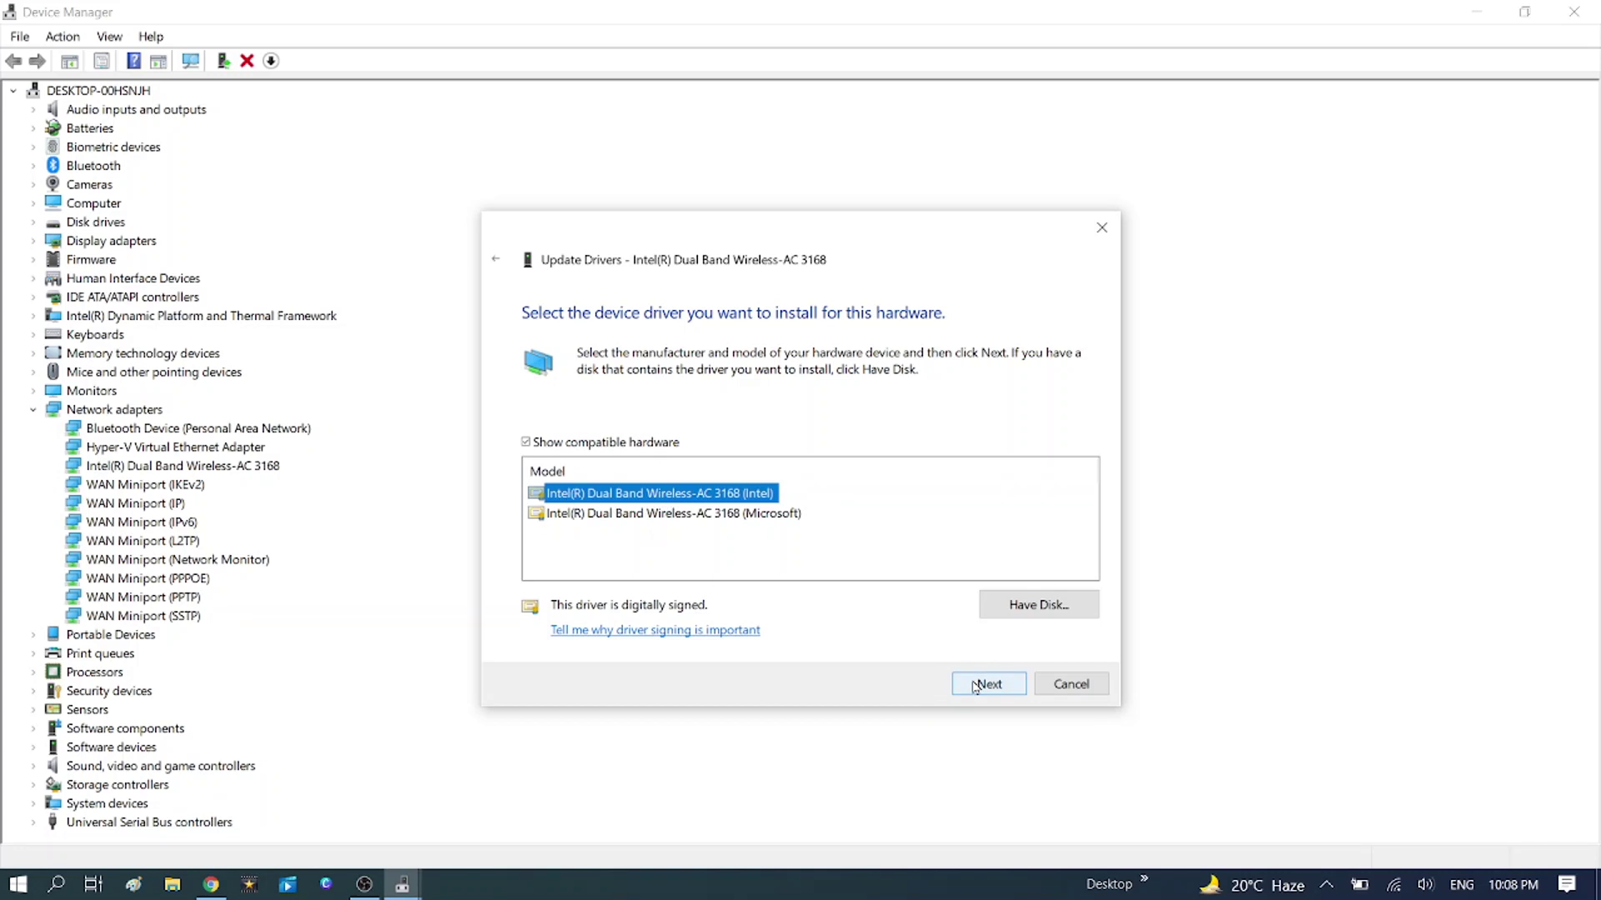
click(1071, 684)
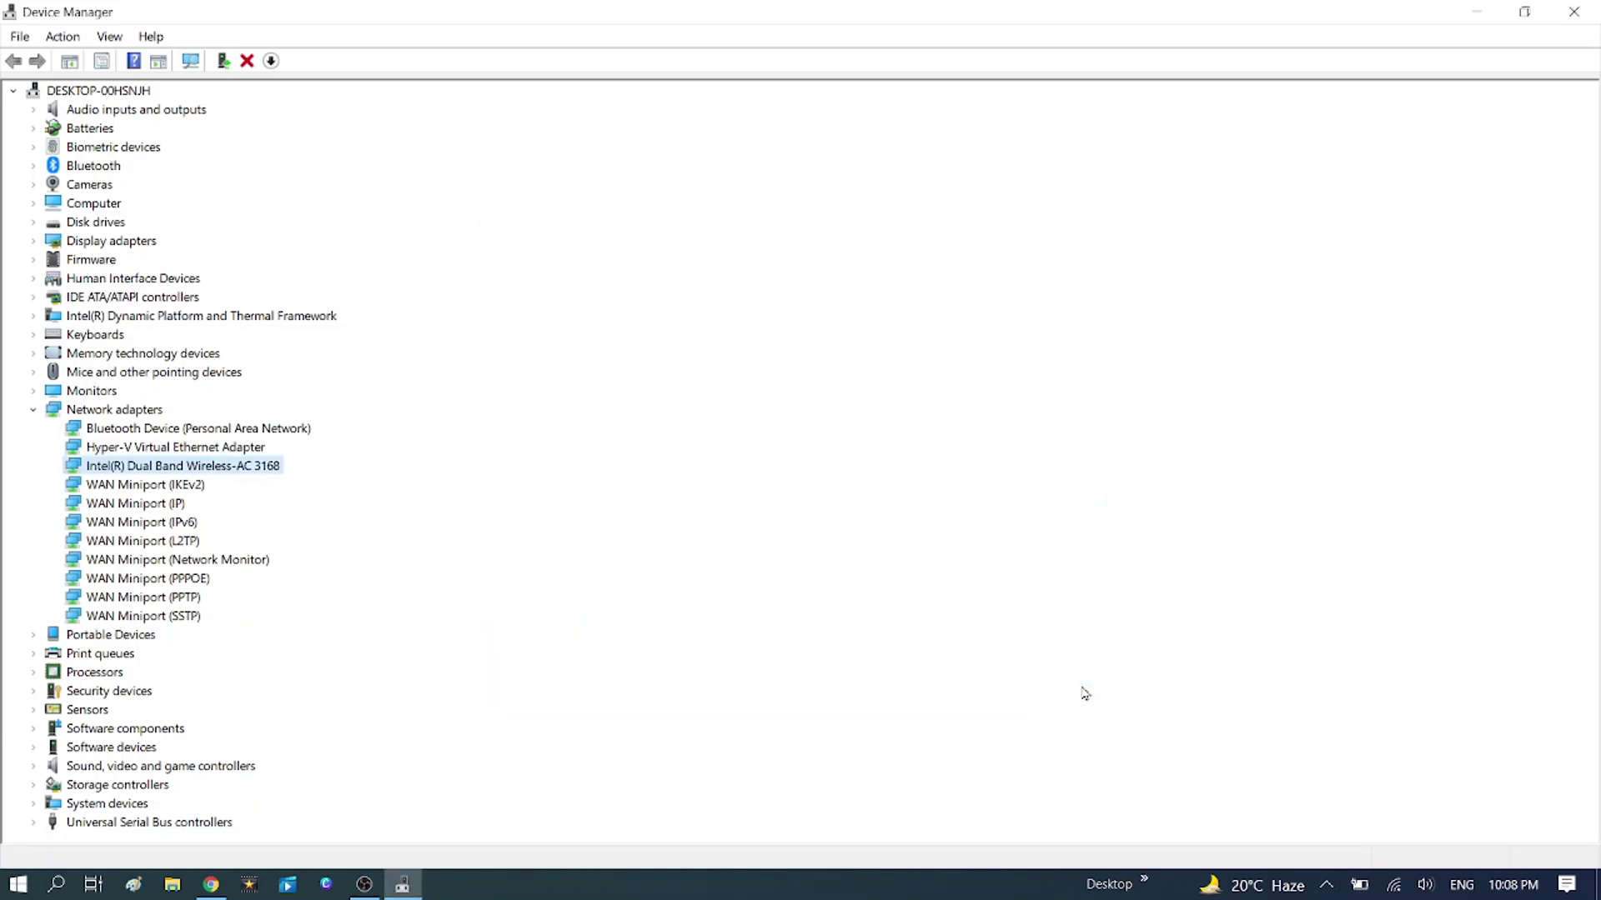
Step: Disallow the computer from turning off the Intel(R) Dual Band Wireless-AC 3168 to save power, apply the change and close Device Manager
right_click(163, 468)
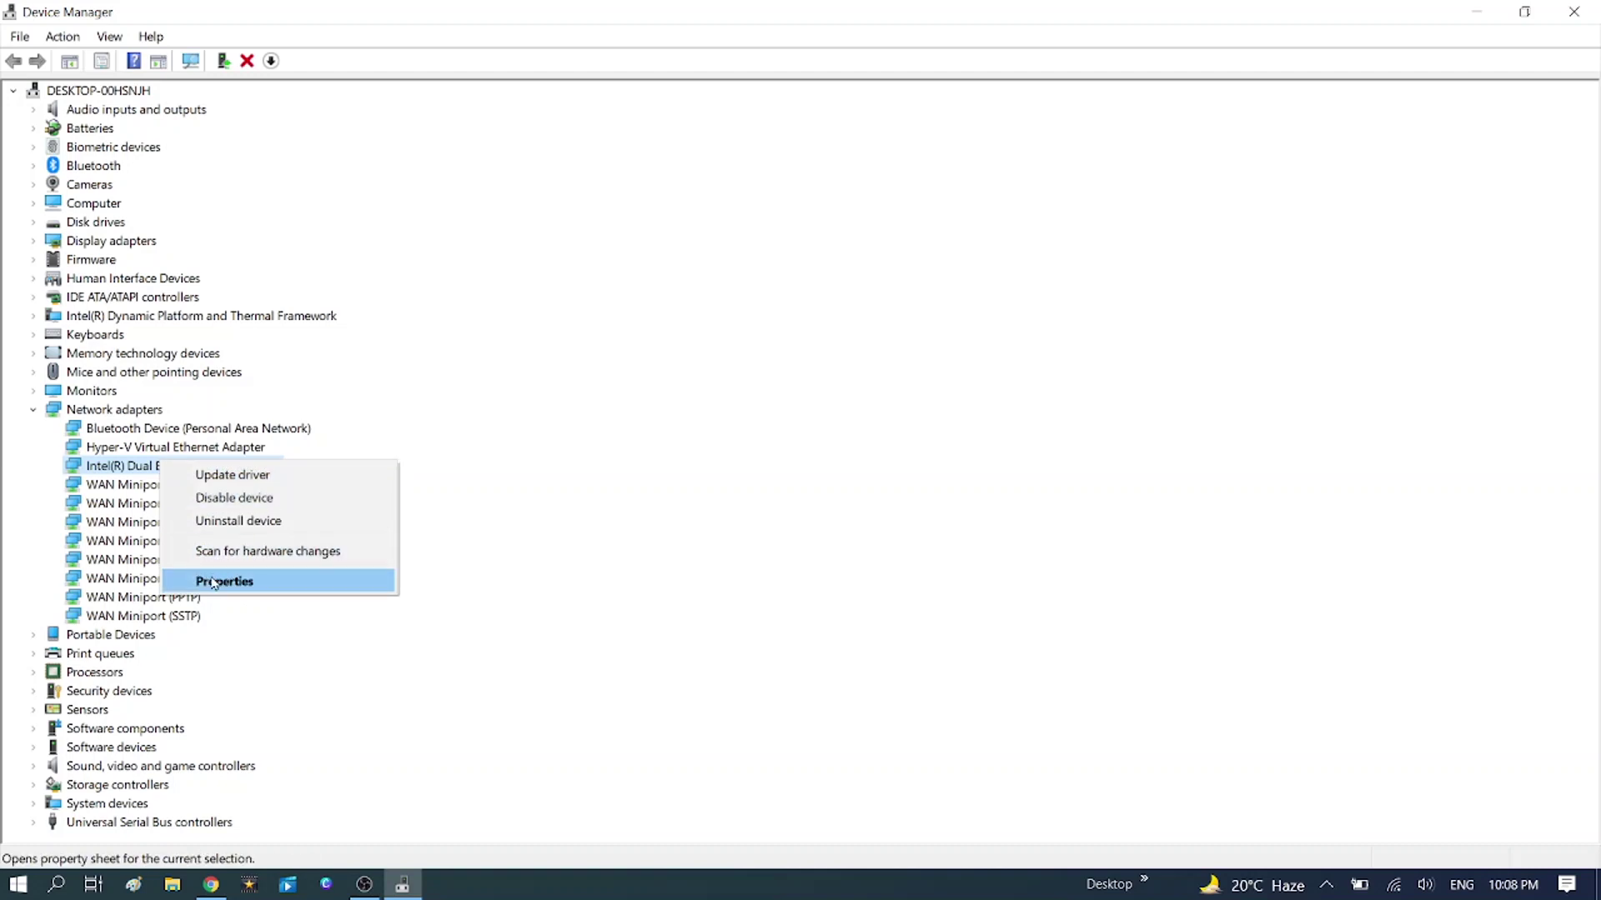
click(234, 583)
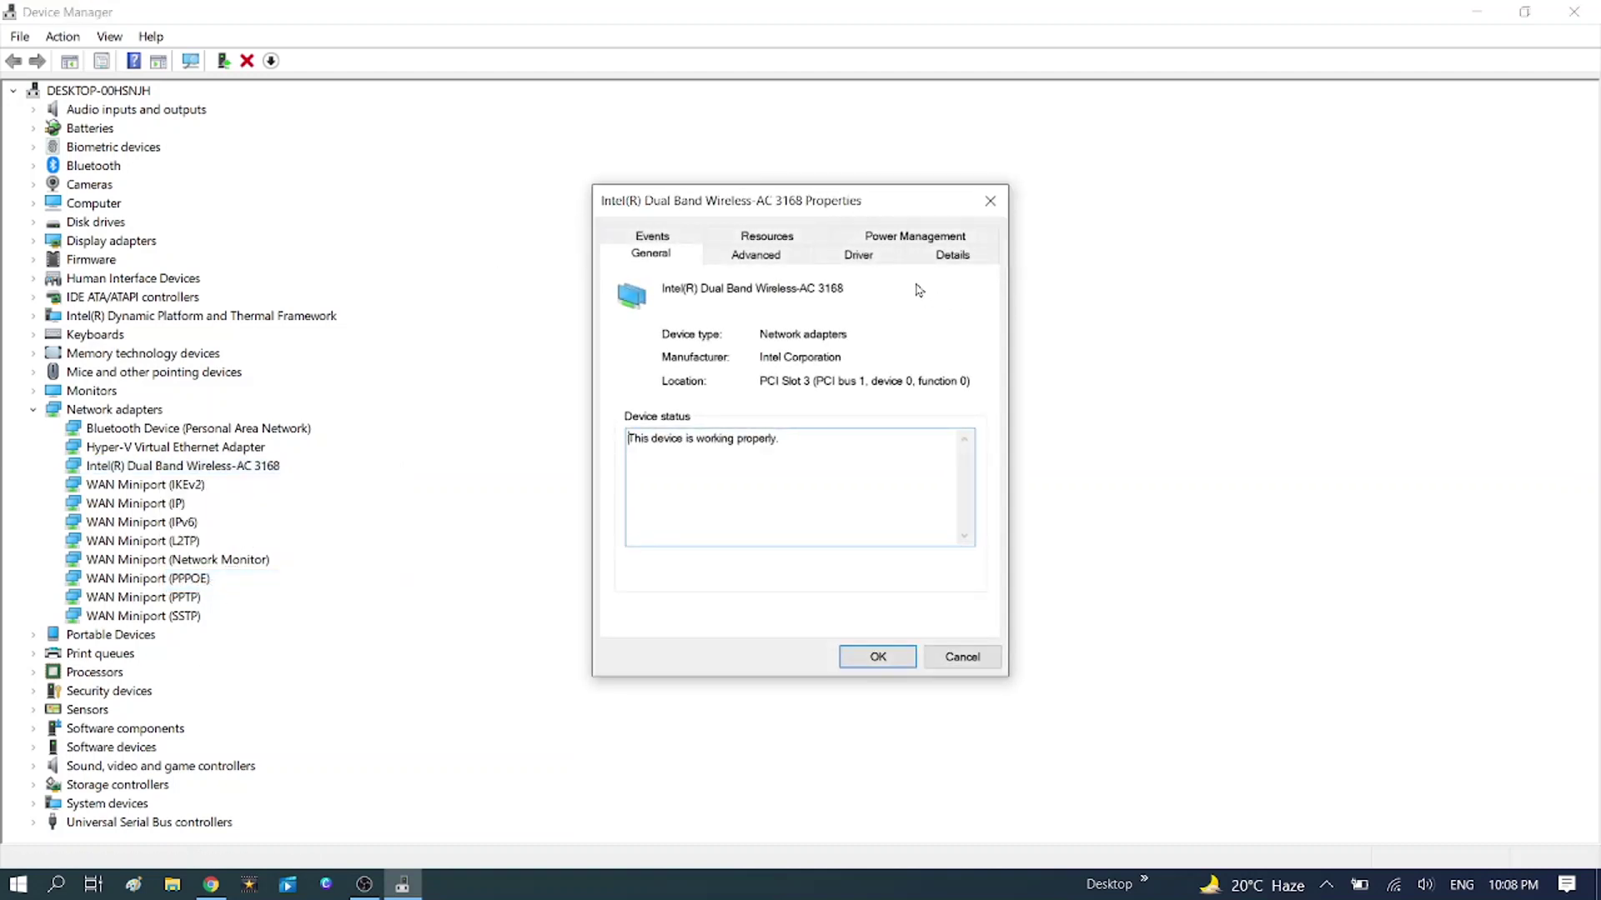
click(892, 243)
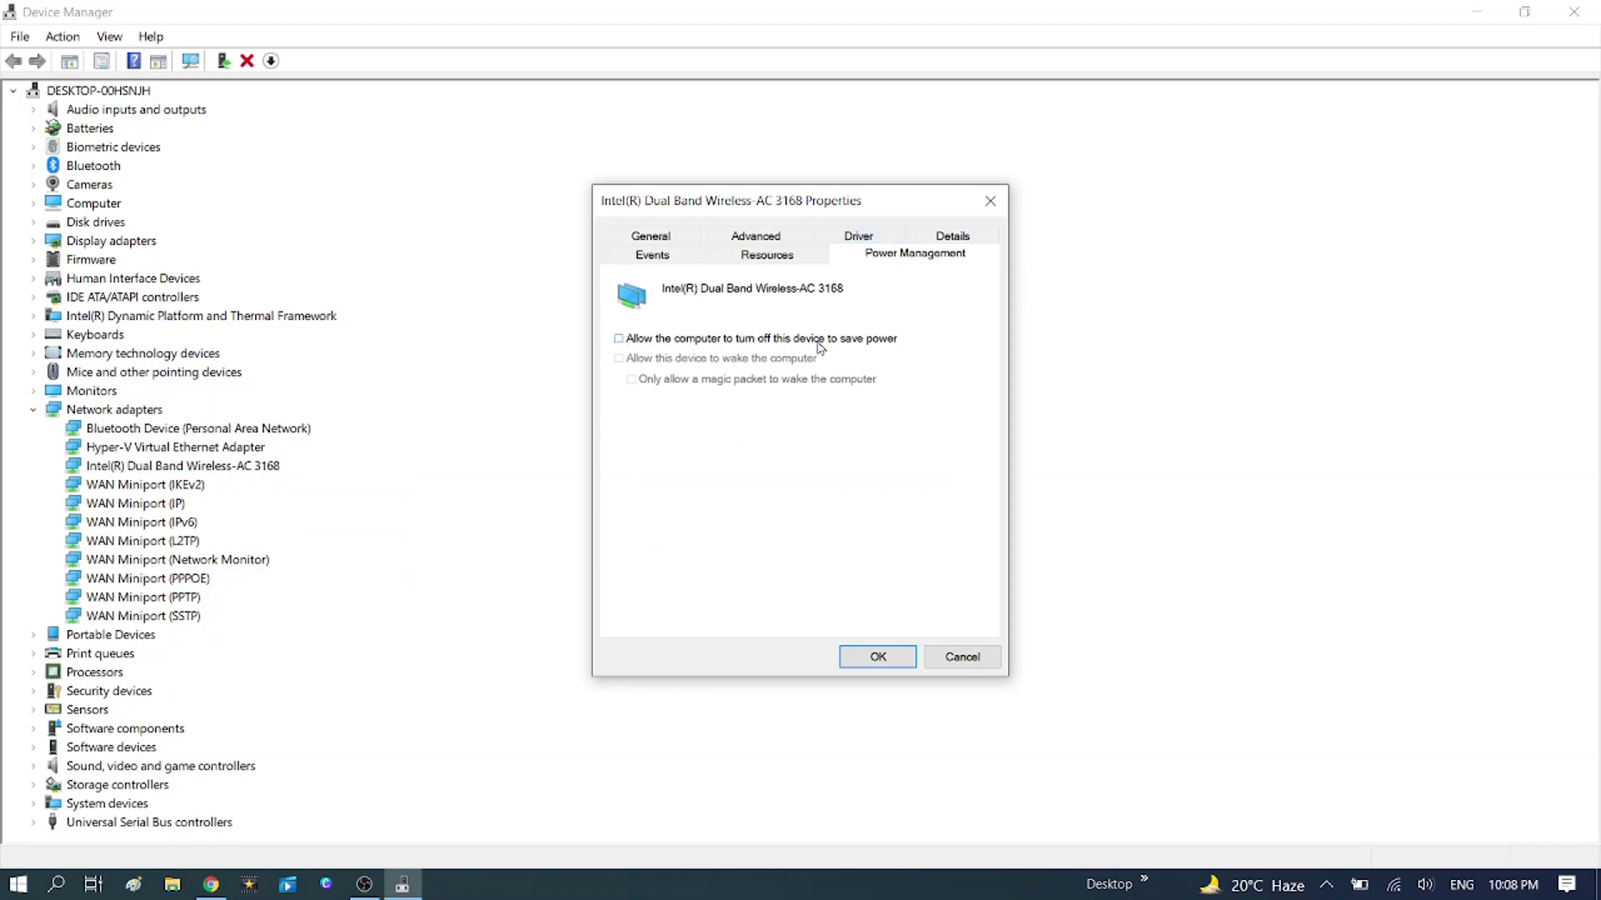
click(619, 339)
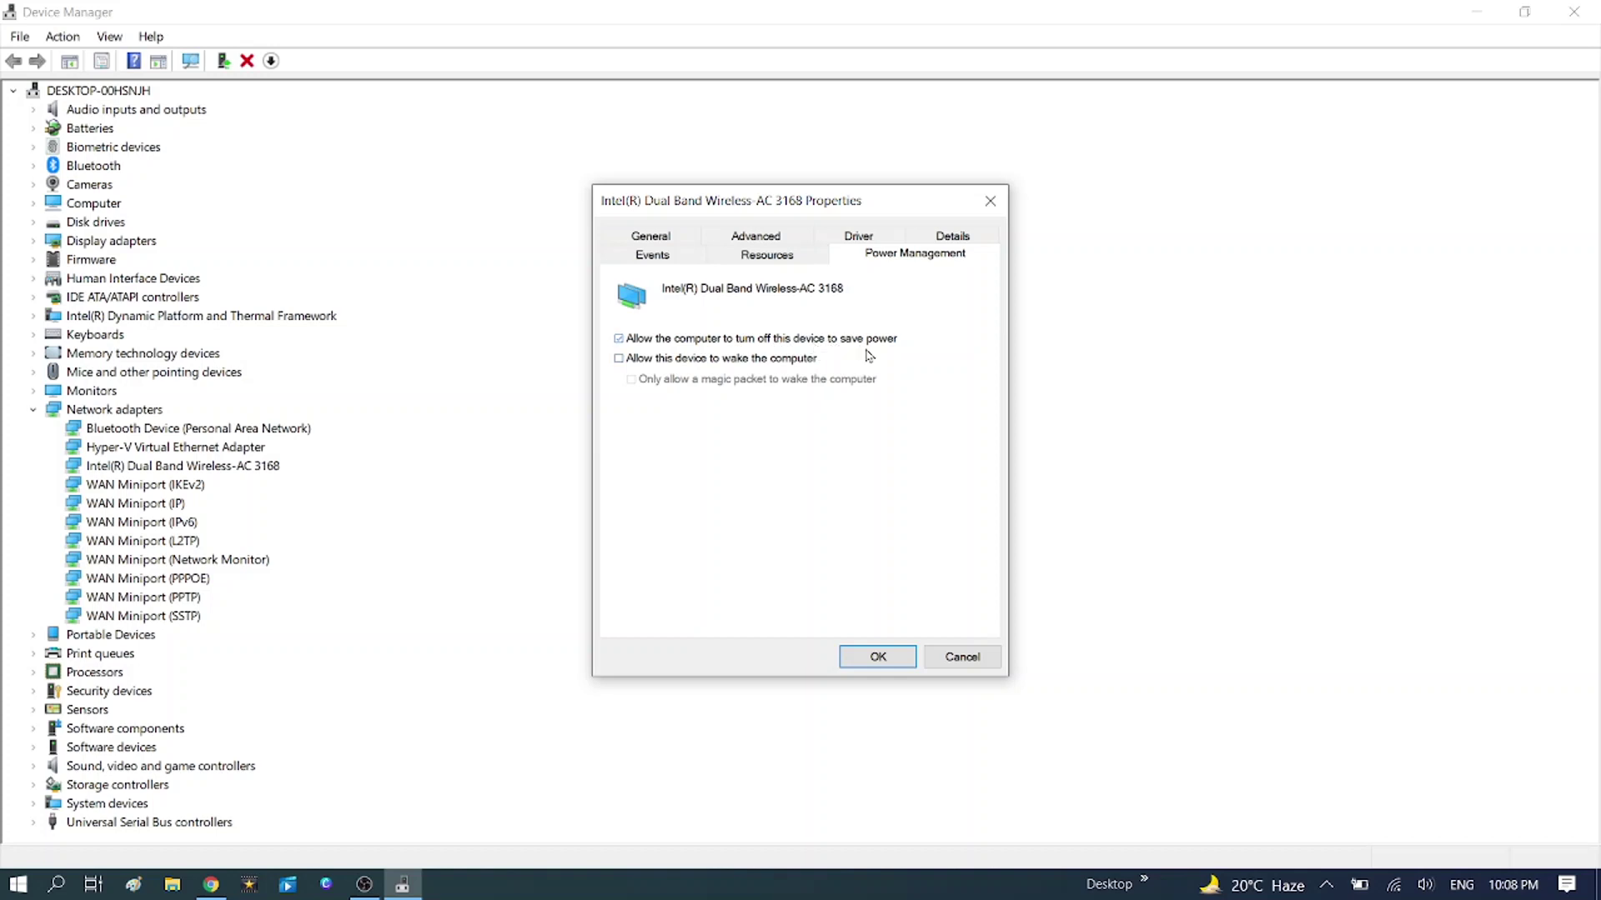
click(622, 342)
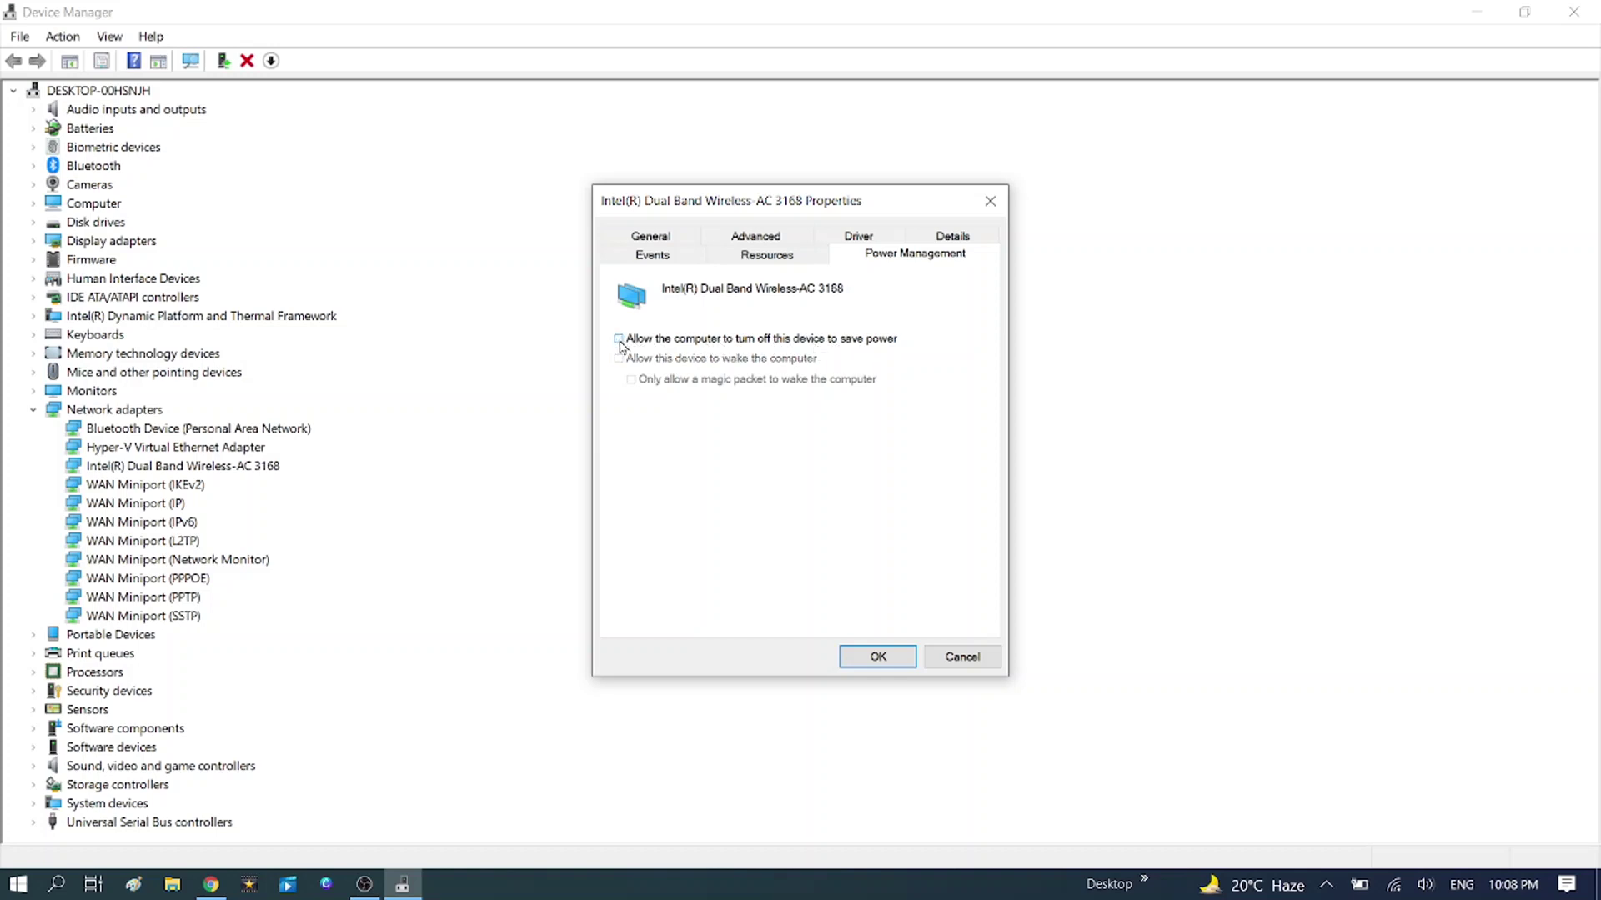
click(875, 657)
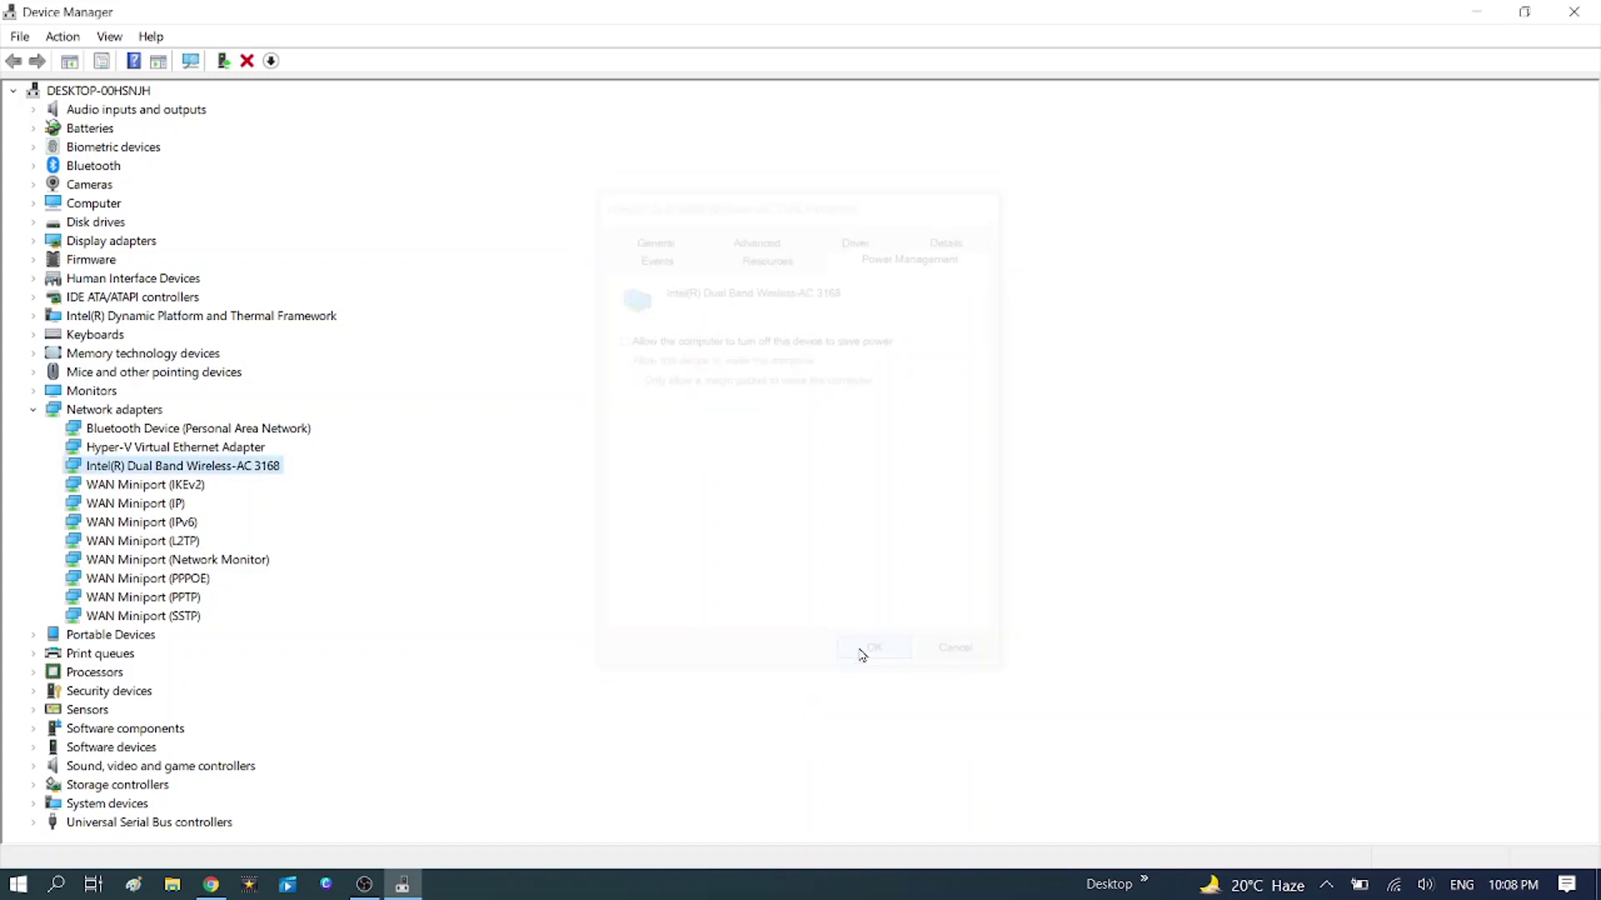
click(35, 411)
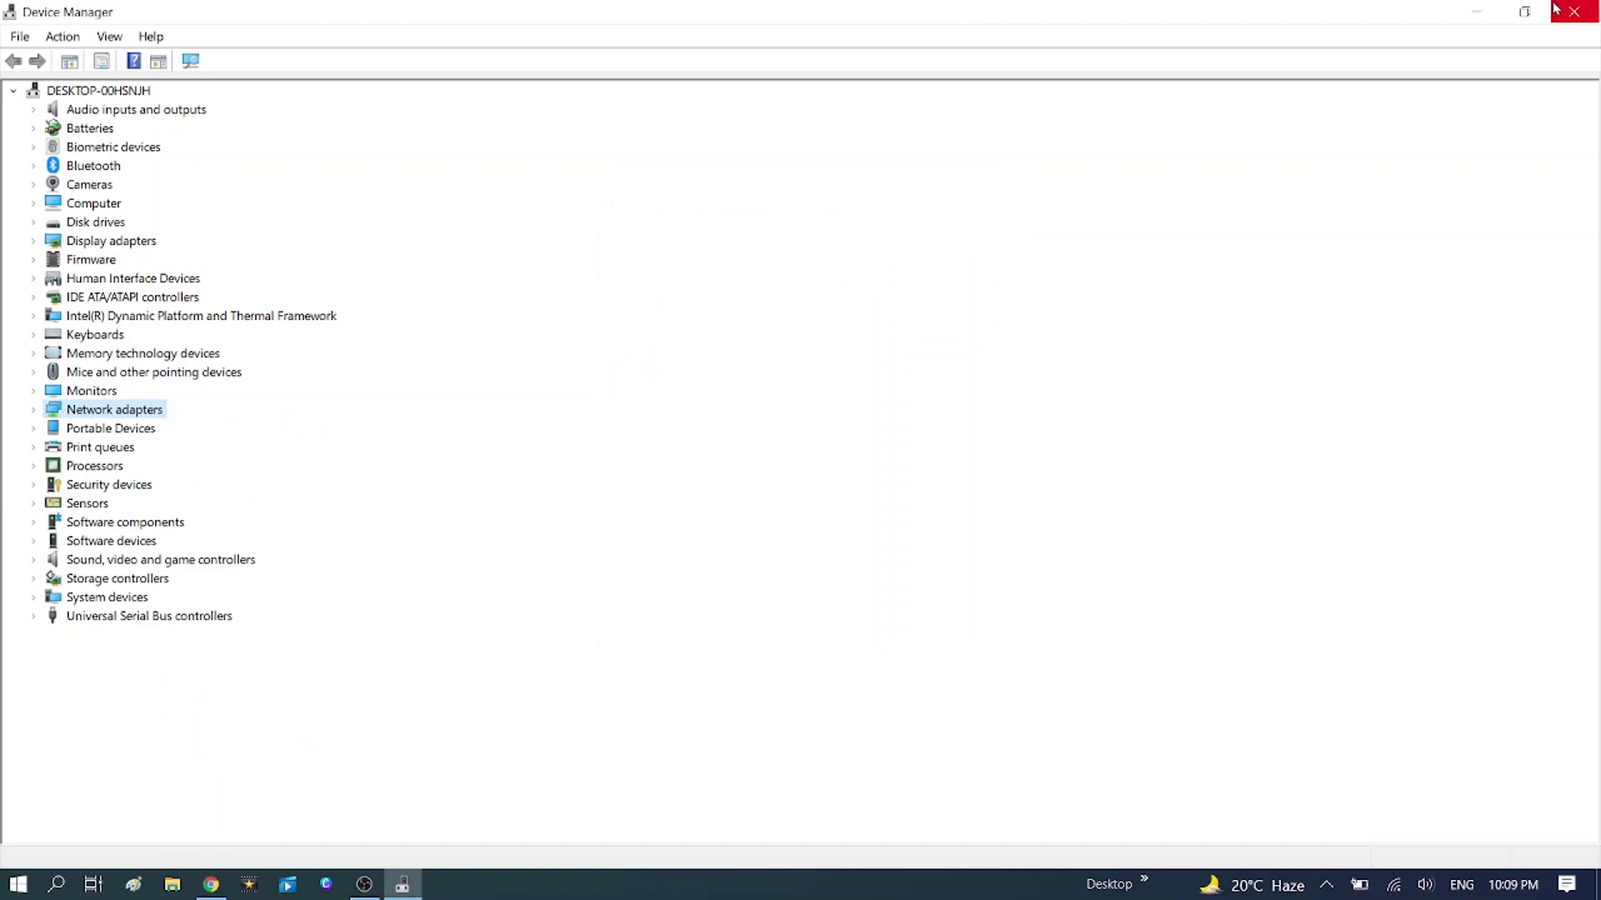
click(1555, 8)
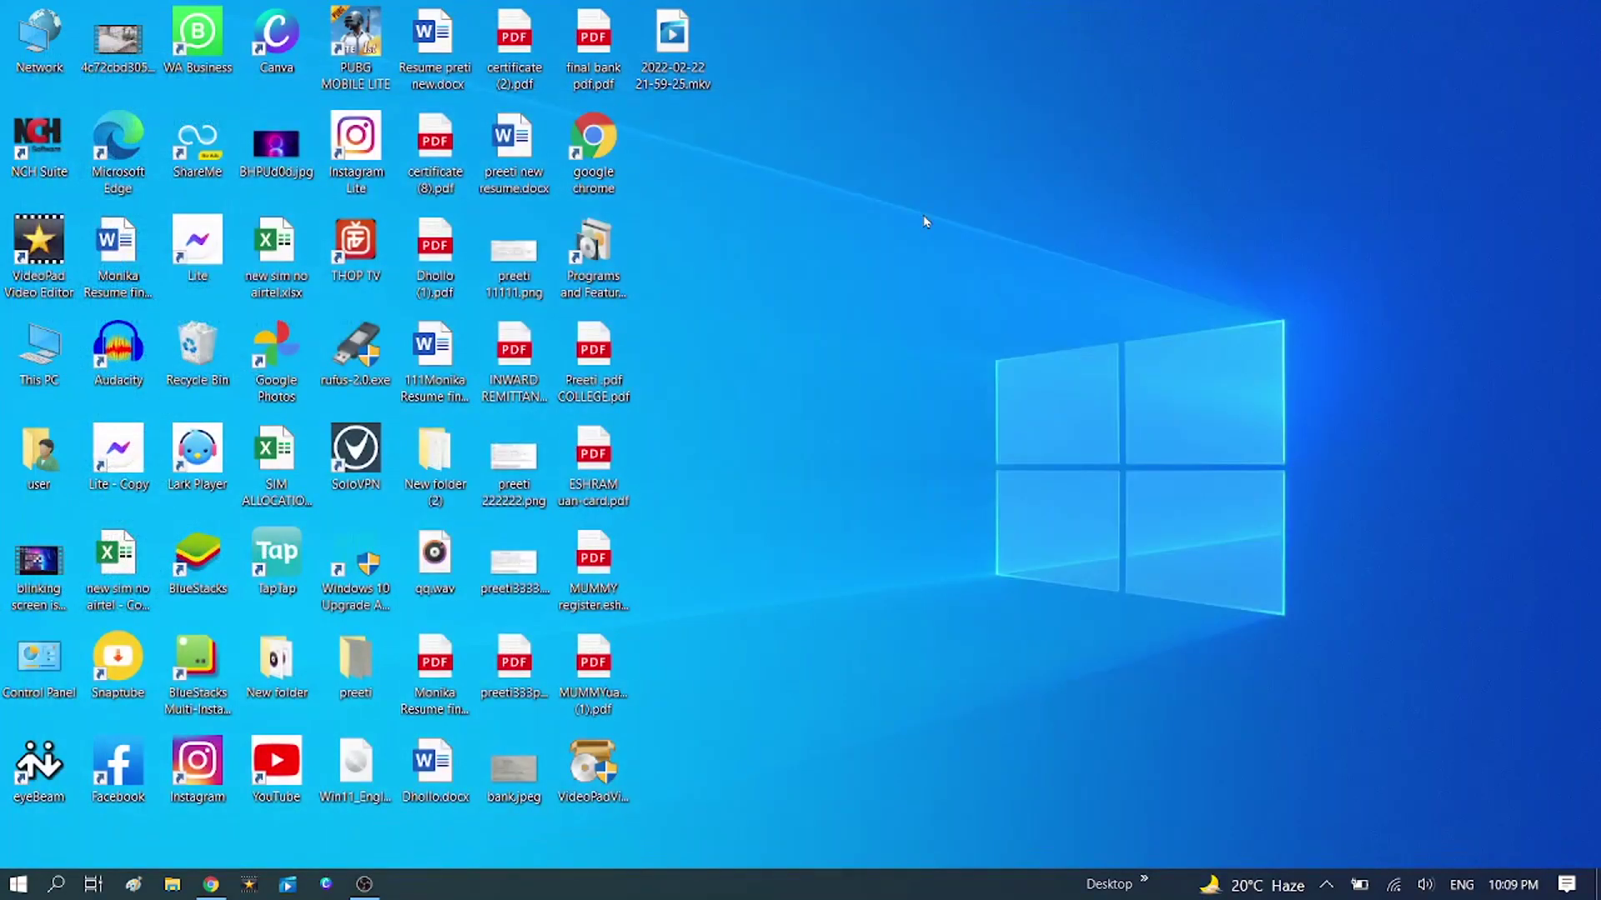